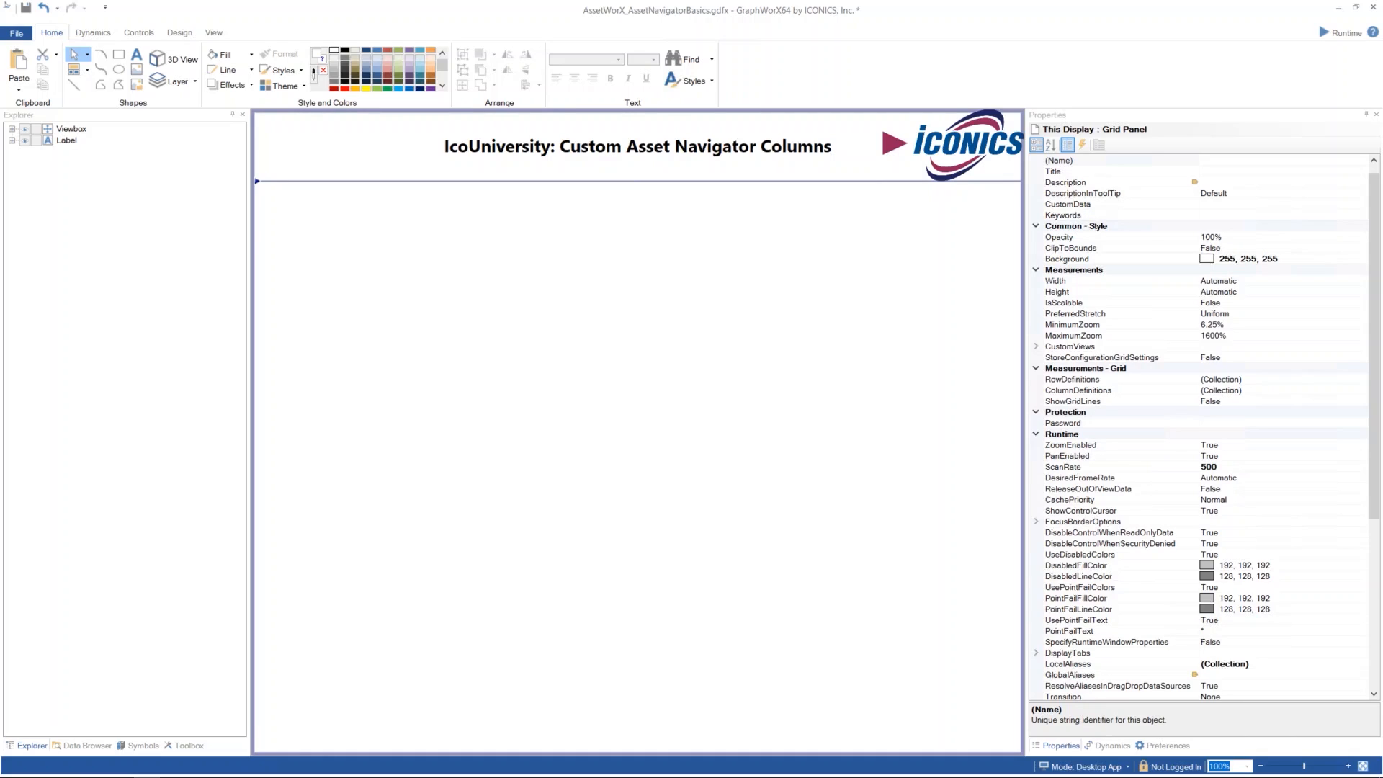
# - Insert a tall Asset Navigator control in the empty area below the display's title
pyautogui.click(141, 34)
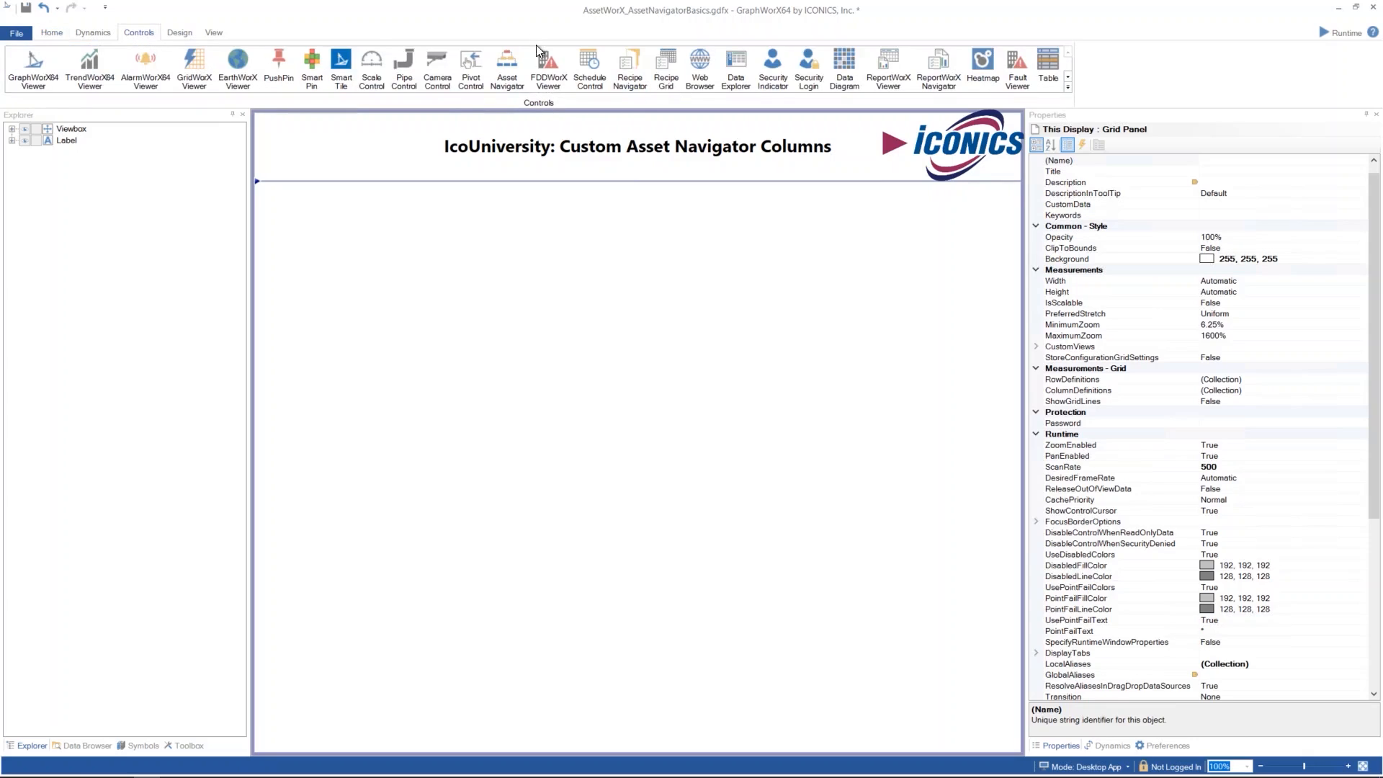
pyautogui.click(497, 72)
pyautogui.moveTo(527, 185); pyautogui.dragTo(766, 685)
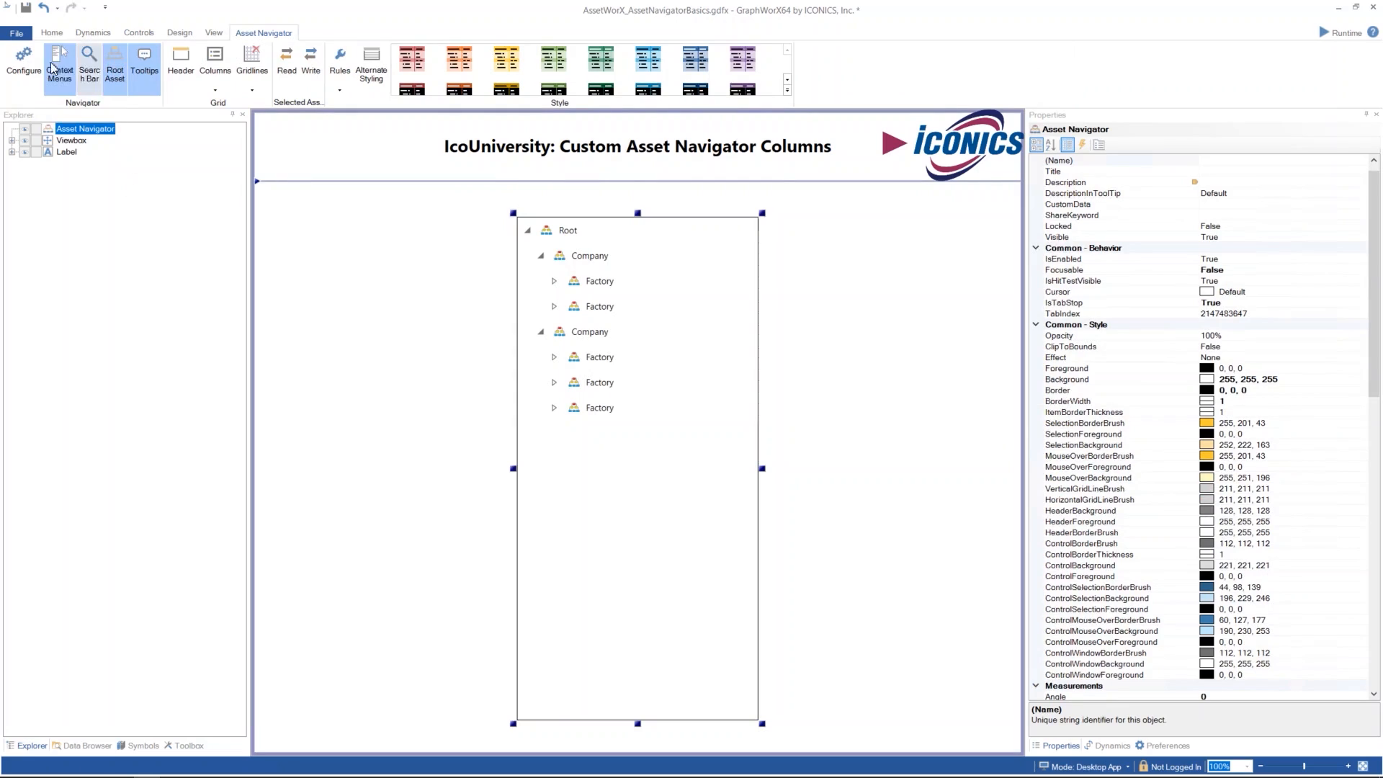
# - Enable the grid header in the Asset Navigator's configuration and apply the change
pyautogui.click(24, 60)
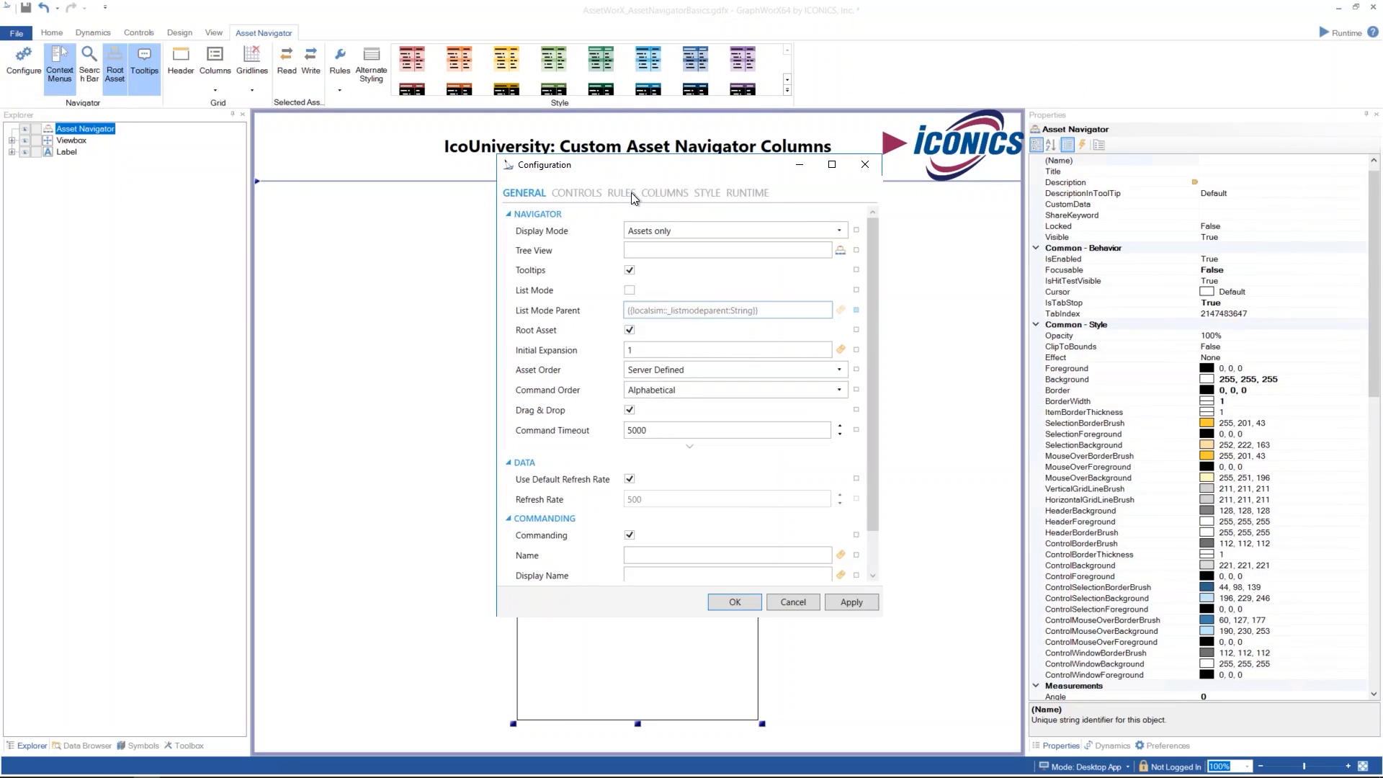
pyautogui.click(586, 195)
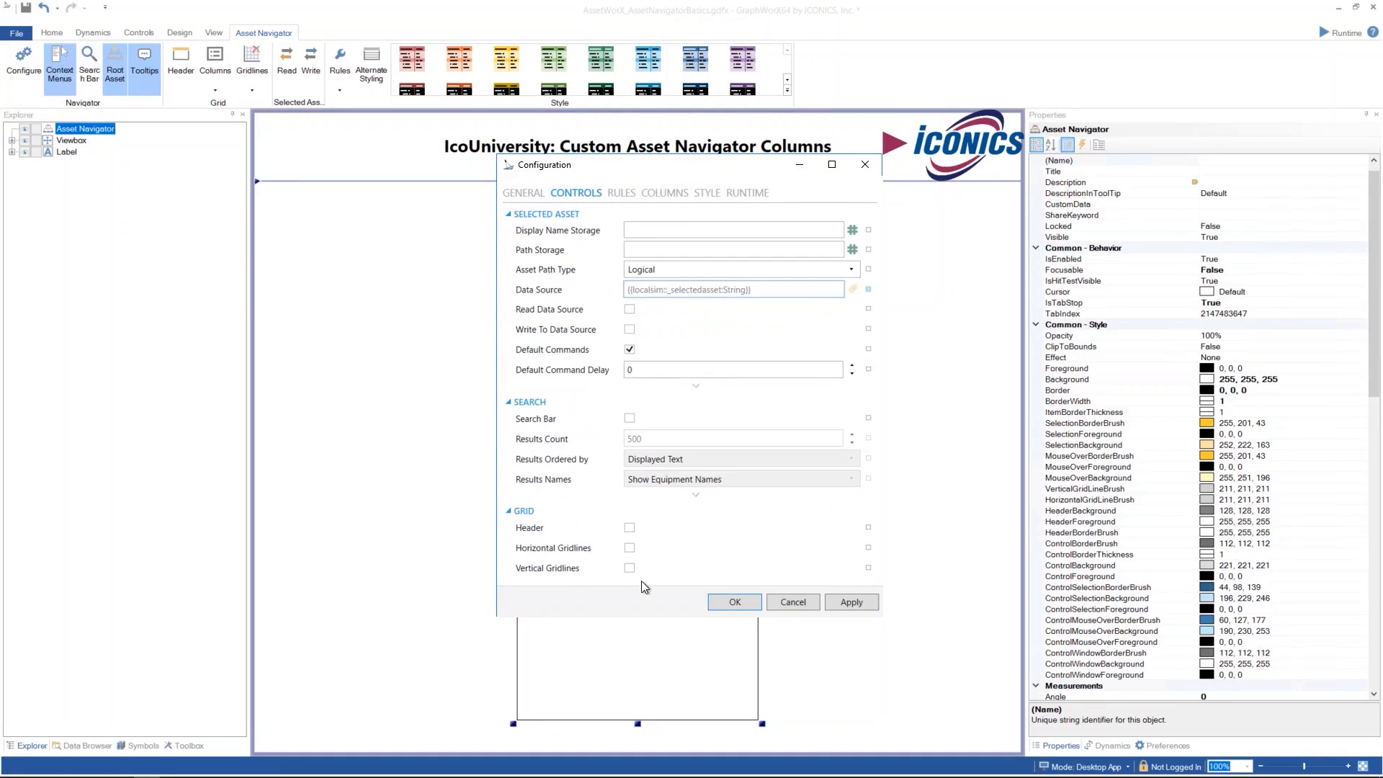
pyautogui.click(627, 528)
pyautogui.moveTo(709, 162); pyautogui.dragTo(1024, 165)
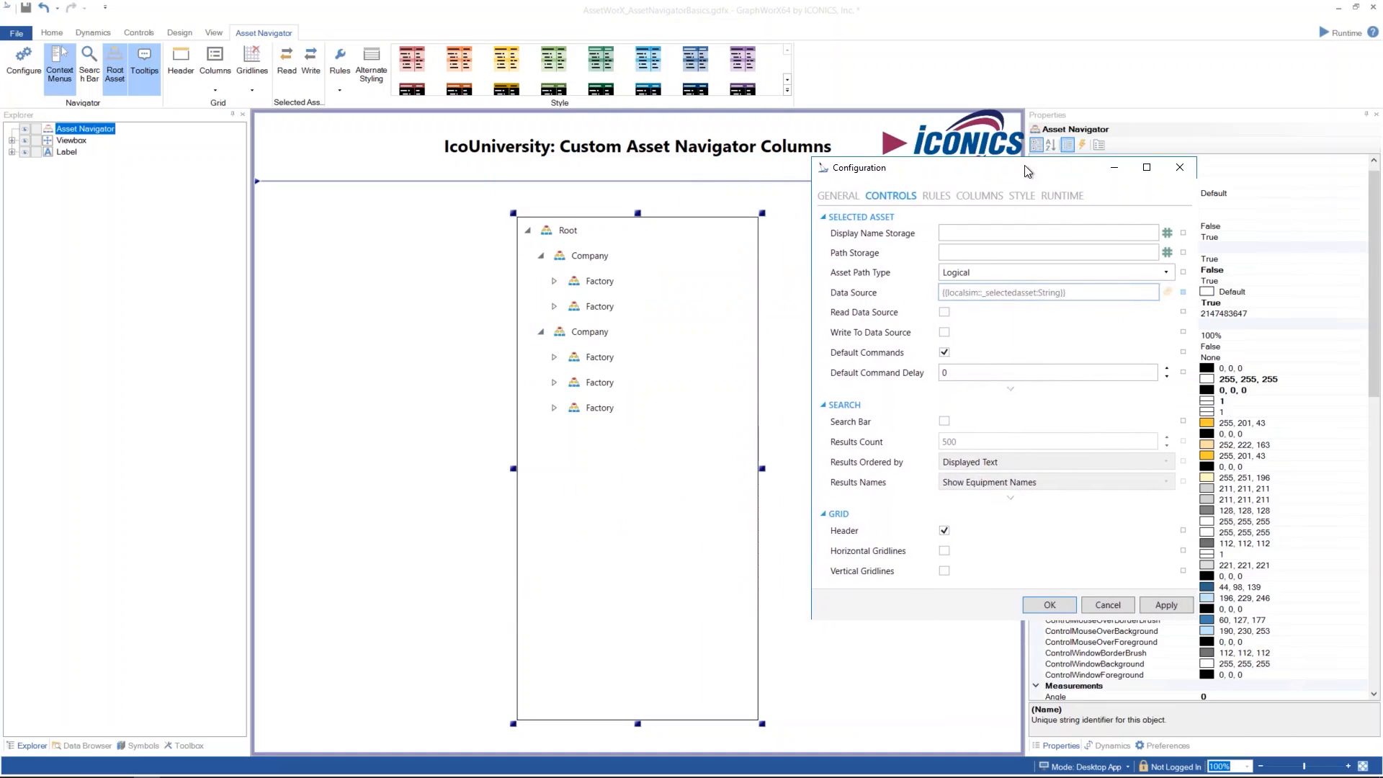
pyautogui.click(1161, 605)
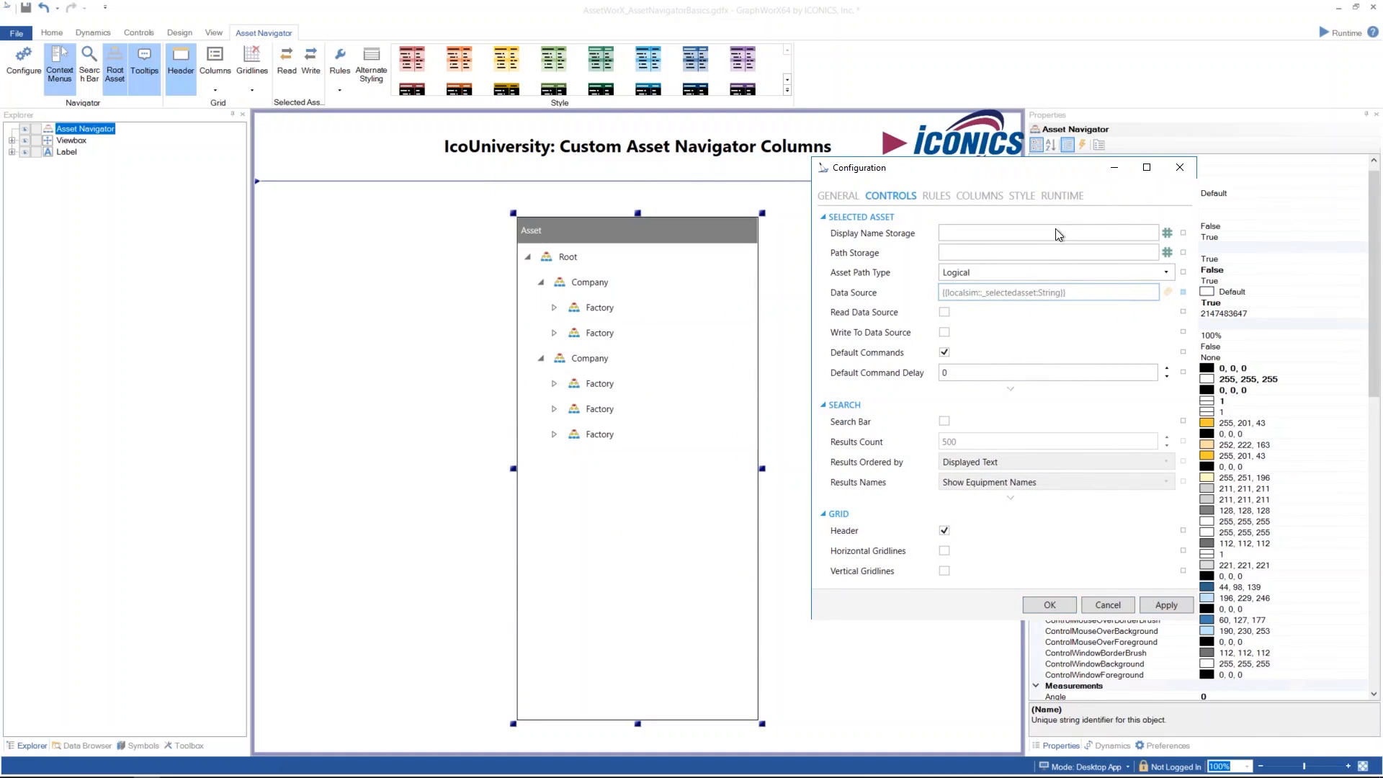
# - Add a second column with Text content and bind its property to Building A's ChildEquipmentCount attribute
pyautogui.click(984, 193)
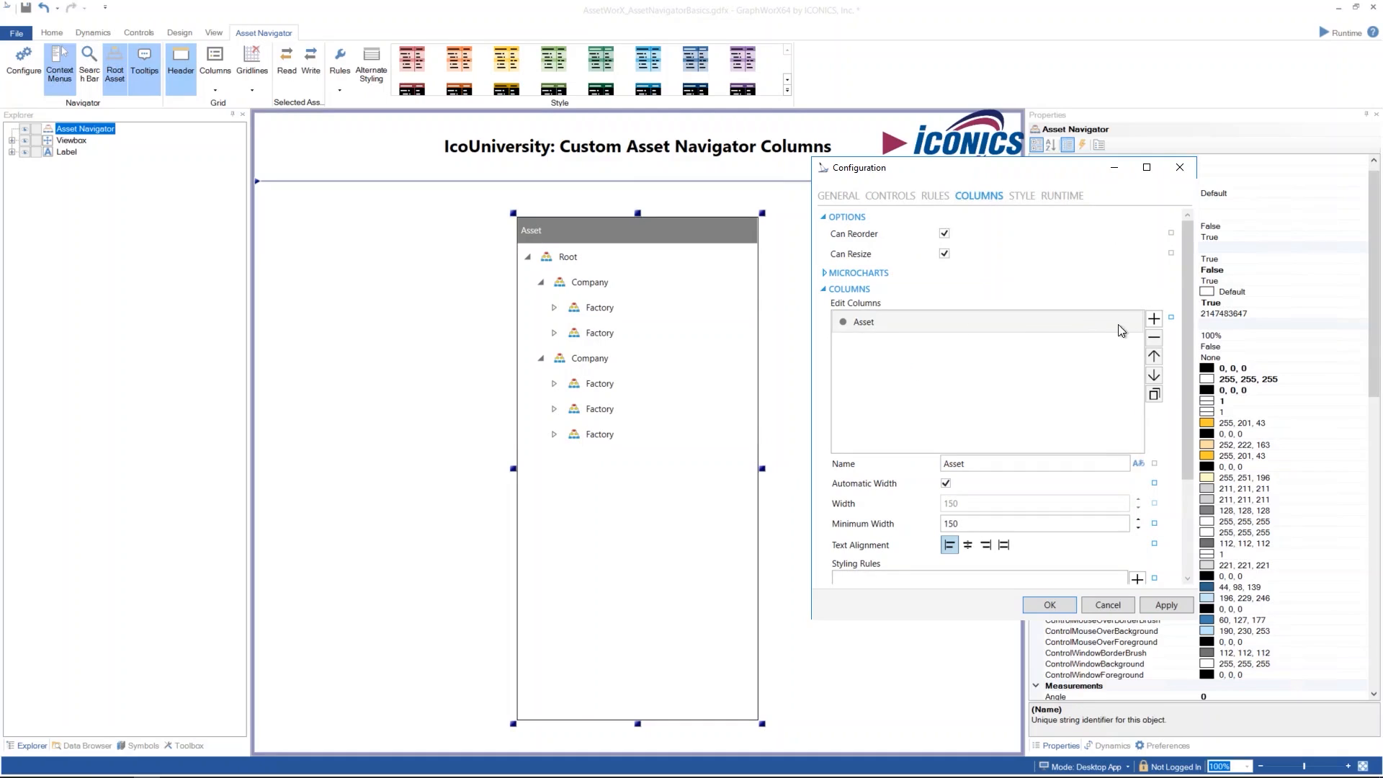
pyautogui.click(1151, 327)
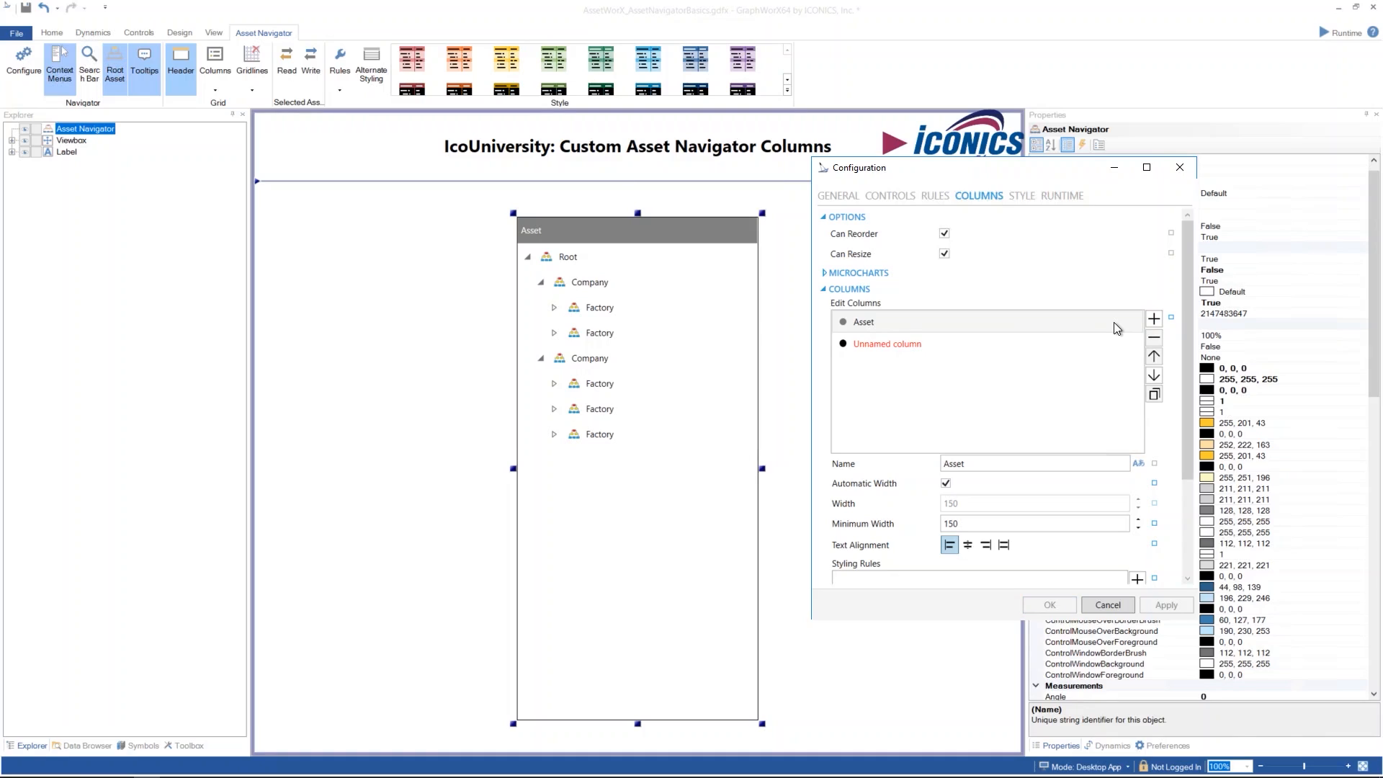
pyautogui.click(948, 344)
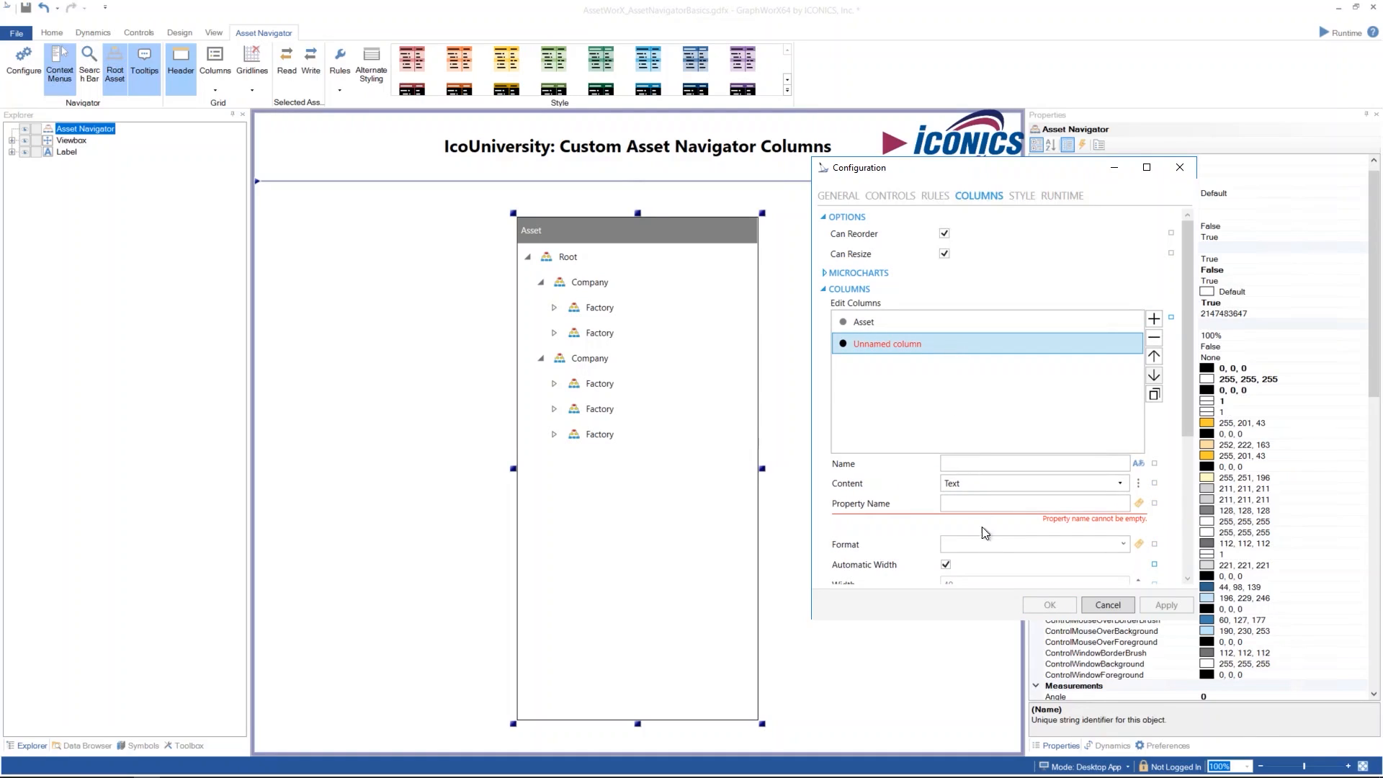
pyautogui.moveTo(999, 618); pyautogui.dragTo(985, 733)
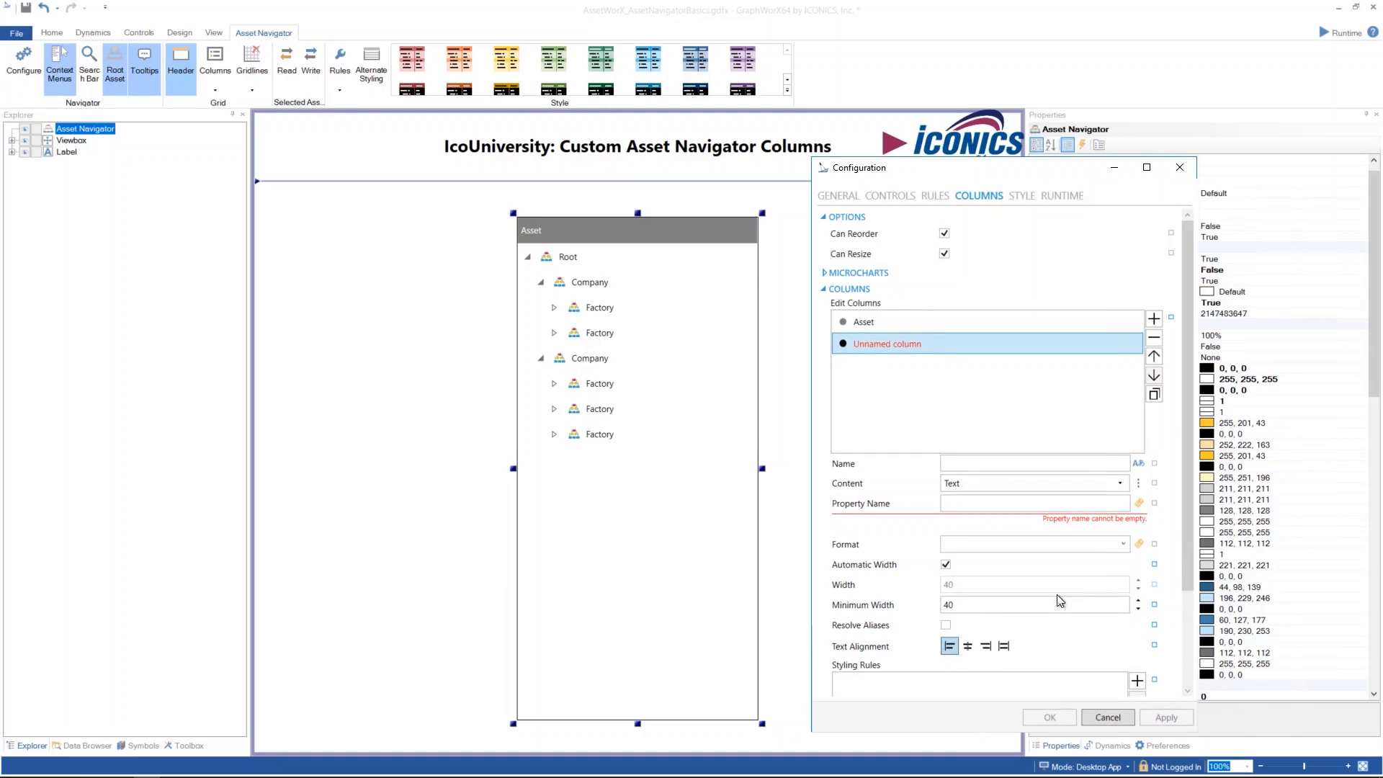
pyautogui.click(1120, 486)
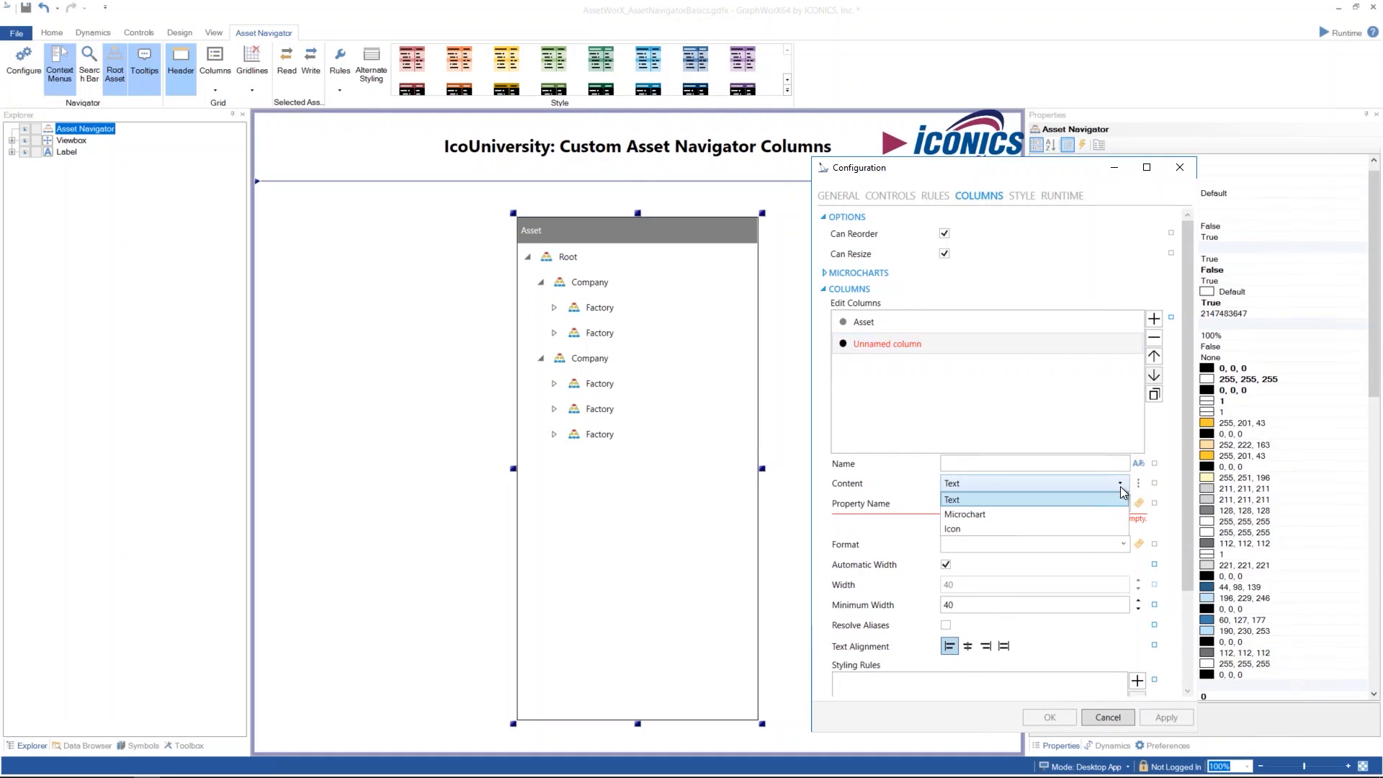
pyautogui.click(1121, 487)
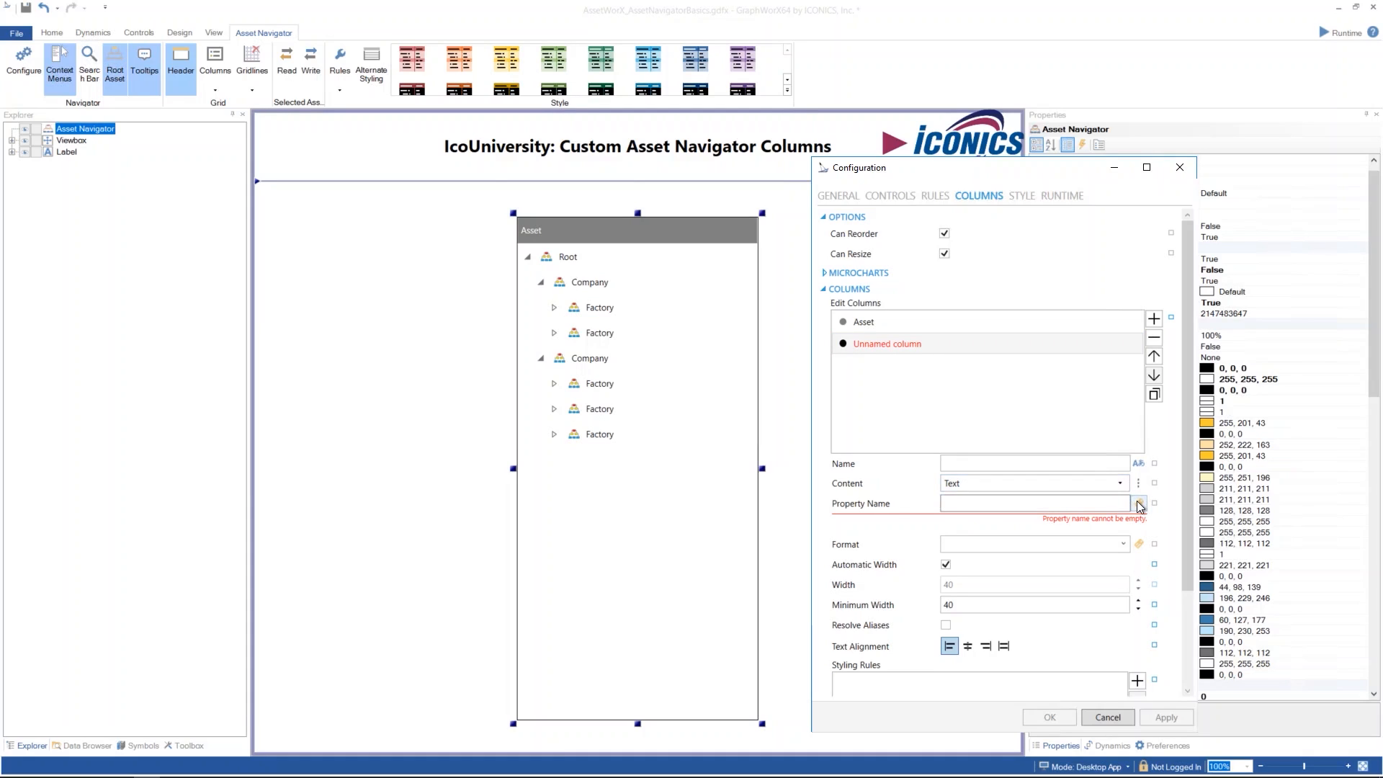
pyautogui.click(1136, 503)
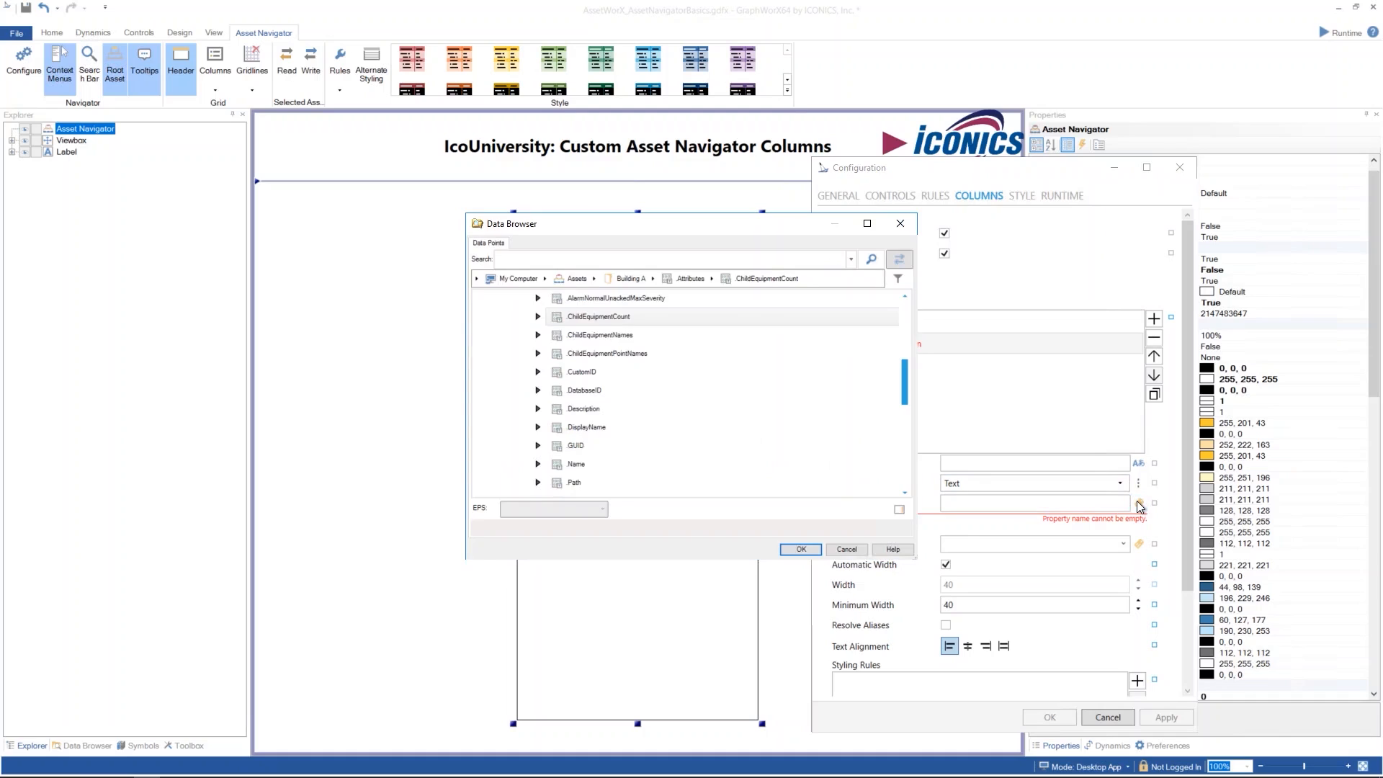
pyautogui.scroll(2, 697, 356)
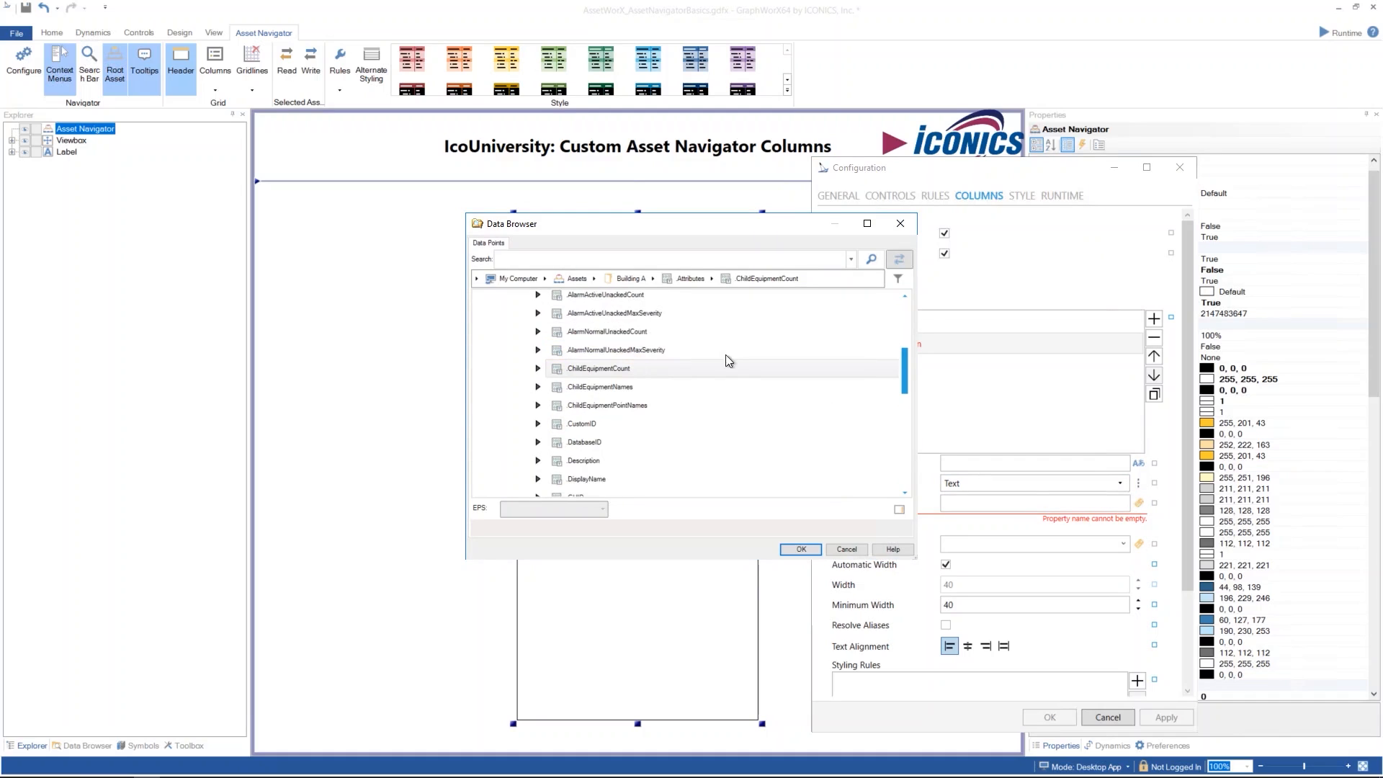
pyautogui.scroll(2, 725, 365)
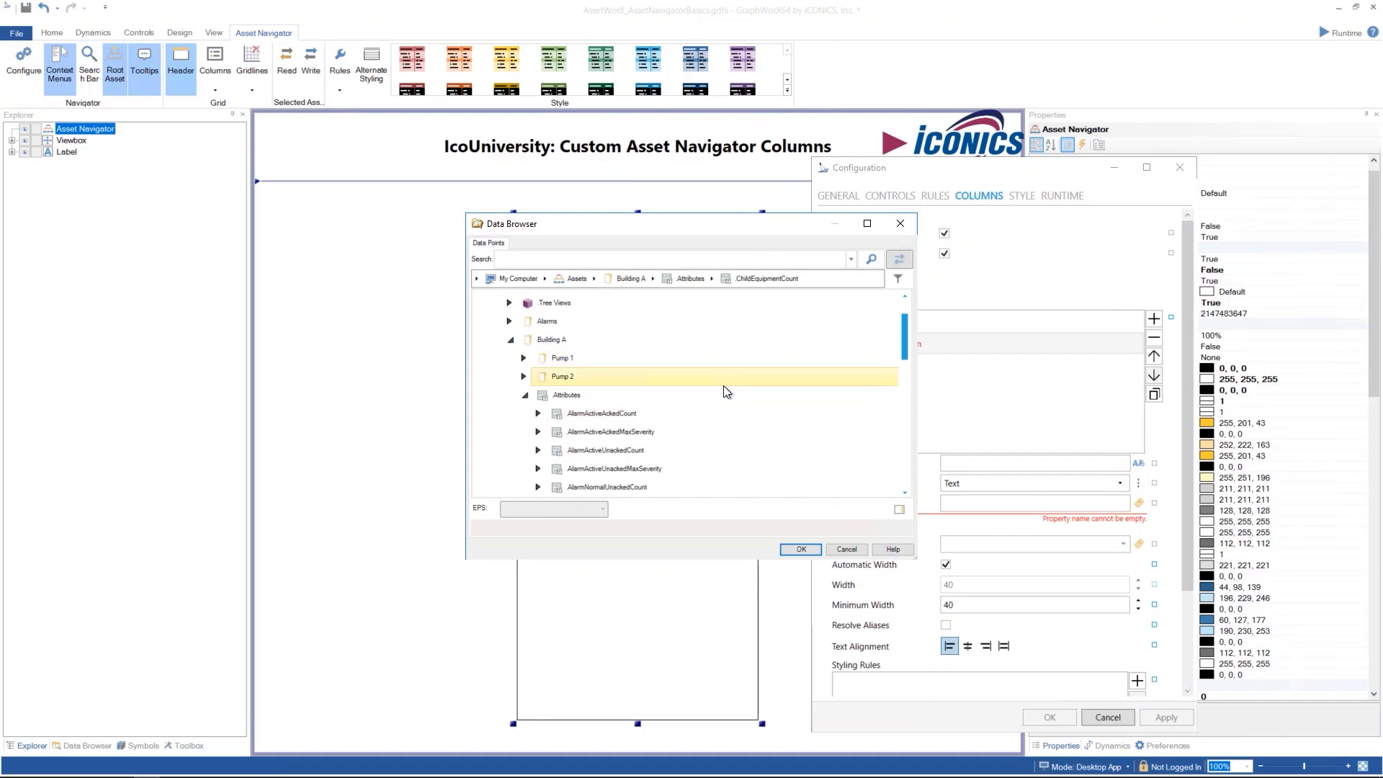
pyautogui.click(672, 474)
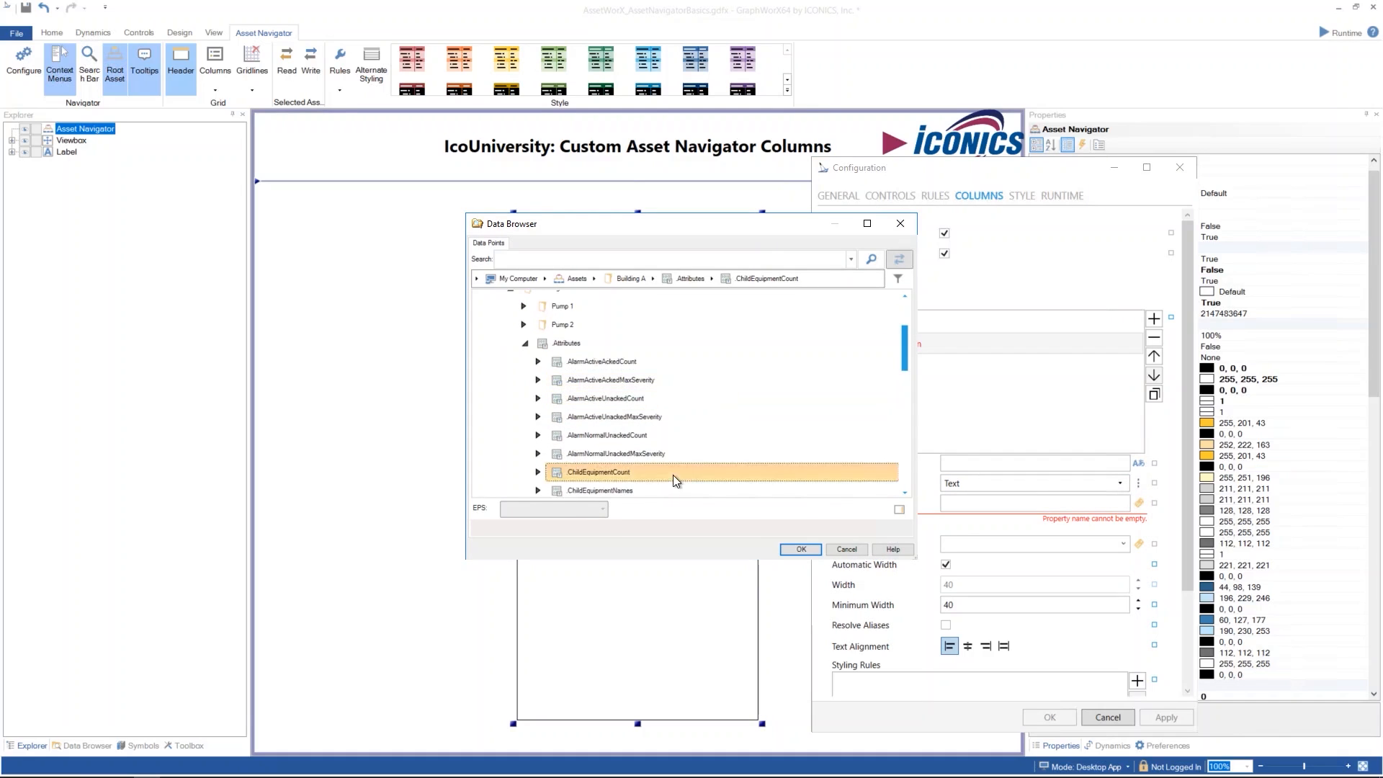
pyautogui.click(790, 547)
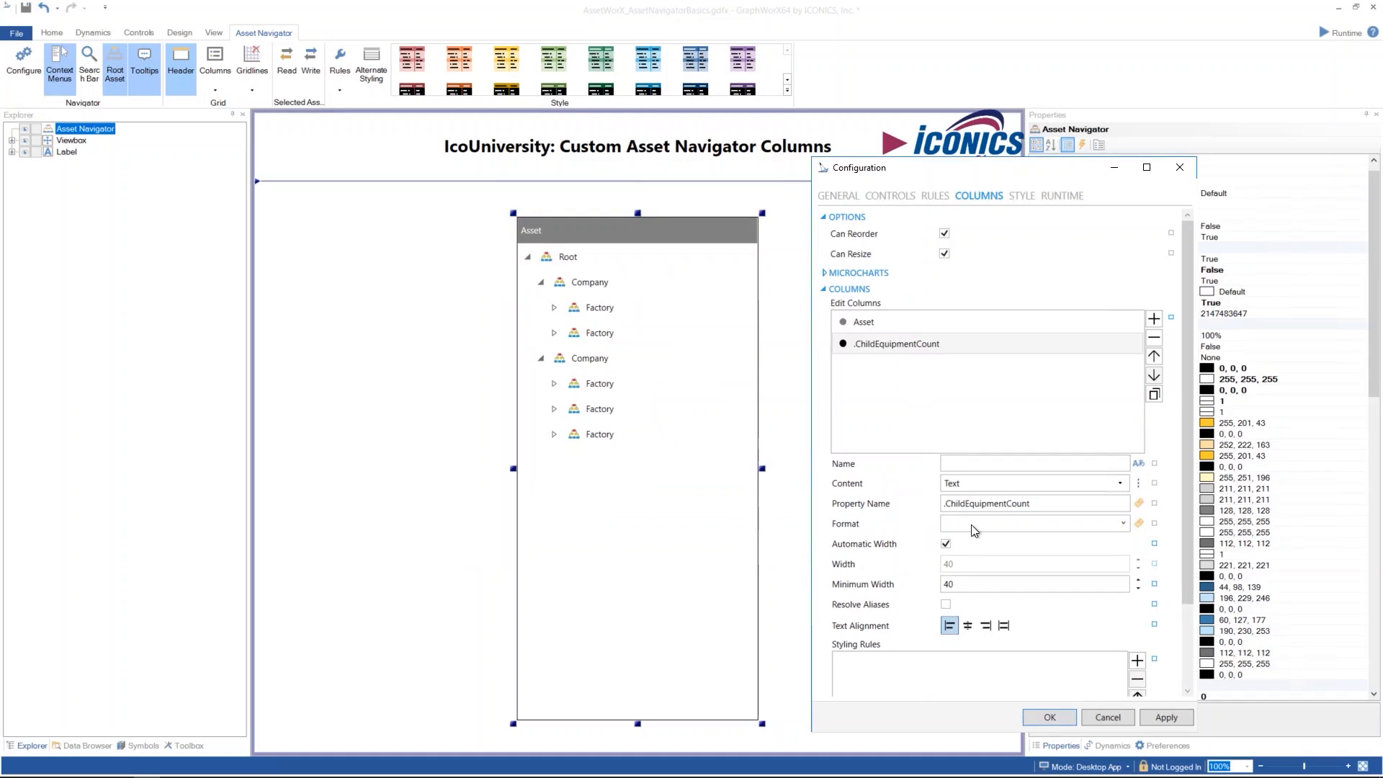
# - Name the new column ChildEquipmentCount, reusing its property name without the leading dot, and accept the configuration
pyautogui.click(1037, 507)
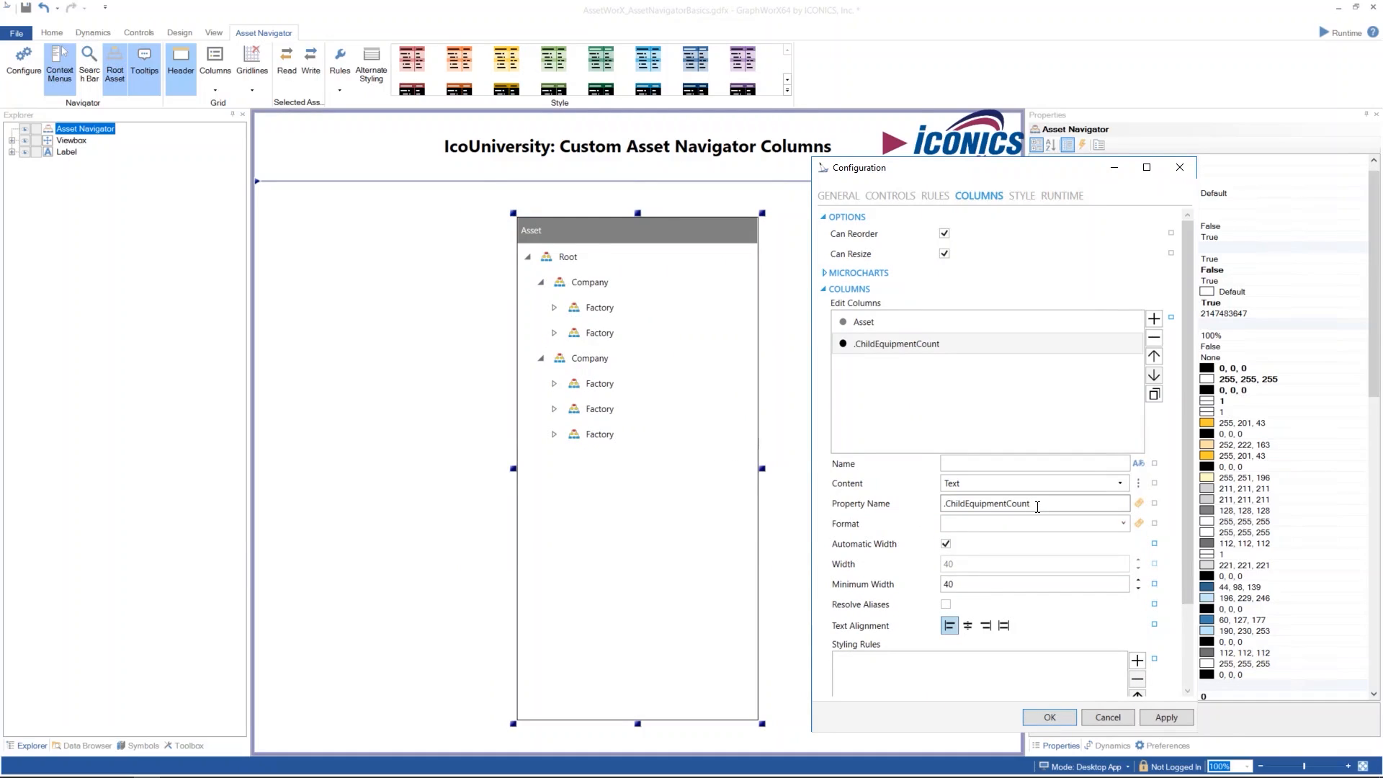
pyautogui.doubleClick(1037, 507)
pyautogui.hotkey('ctrl', 'c')
pyautogui.click(991, 461)
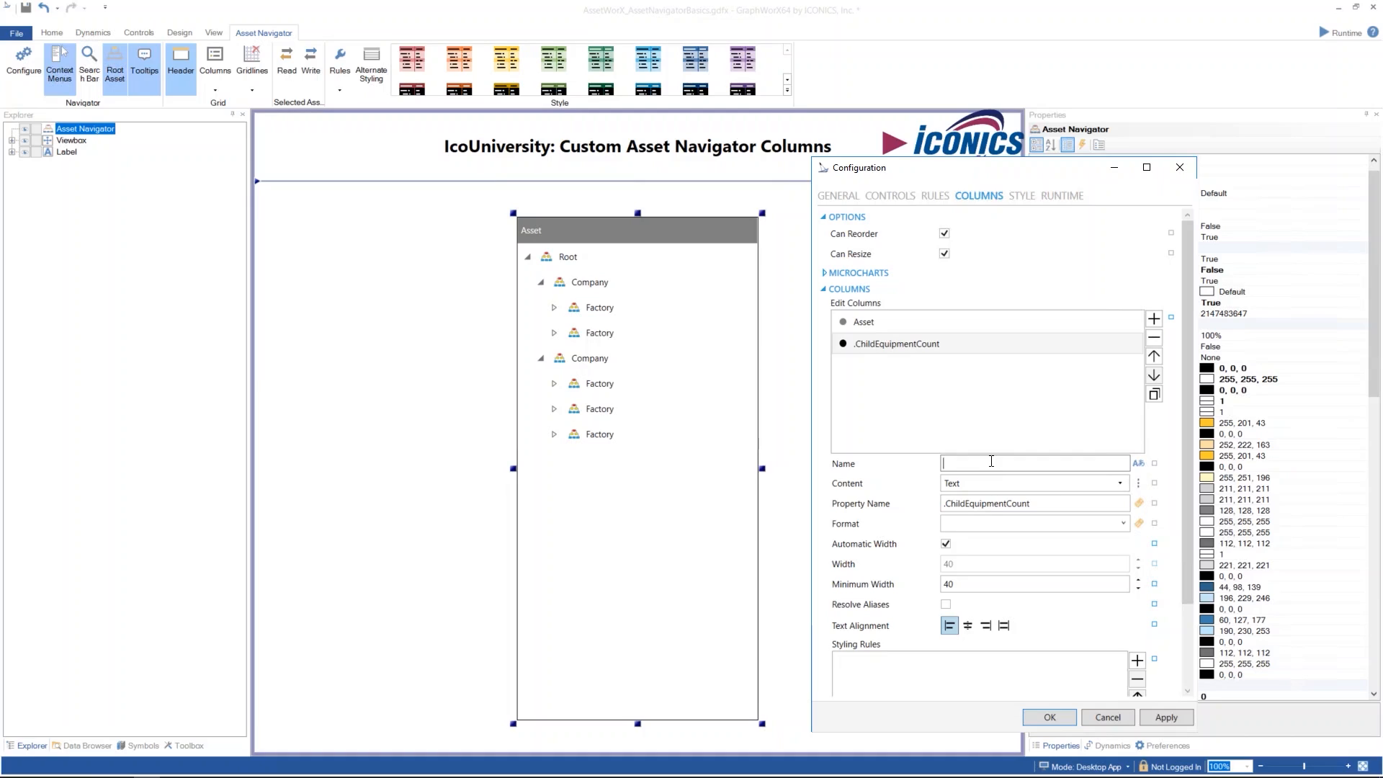
pyautogui.hotkey('ctrl', 'v')
pyautogui.press('Left')
pyautogui.press('Left')
pyautogui.press('Delete')
pyautogui.moveTo(1187, 470); pyautogui.dragTo(1182, 599)
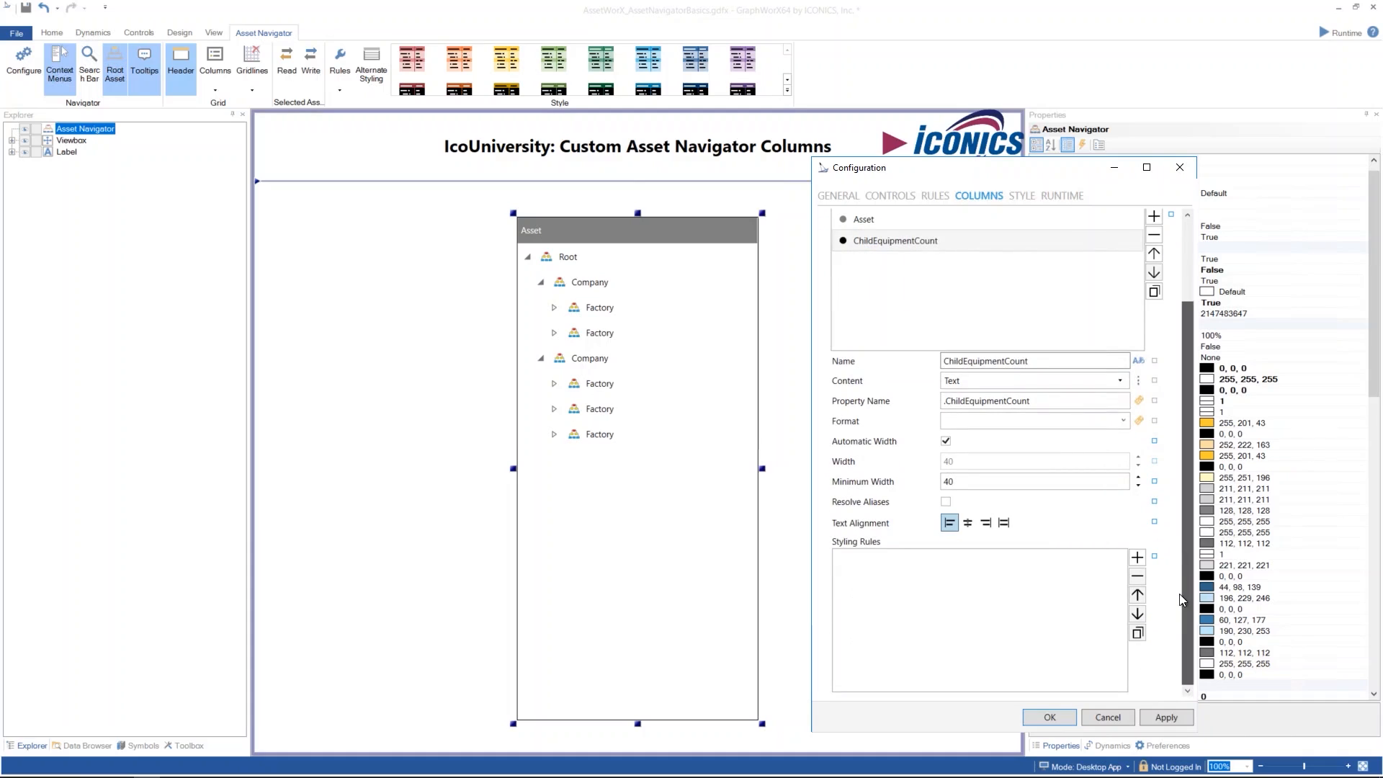
pyautogui.click(1051, 717)
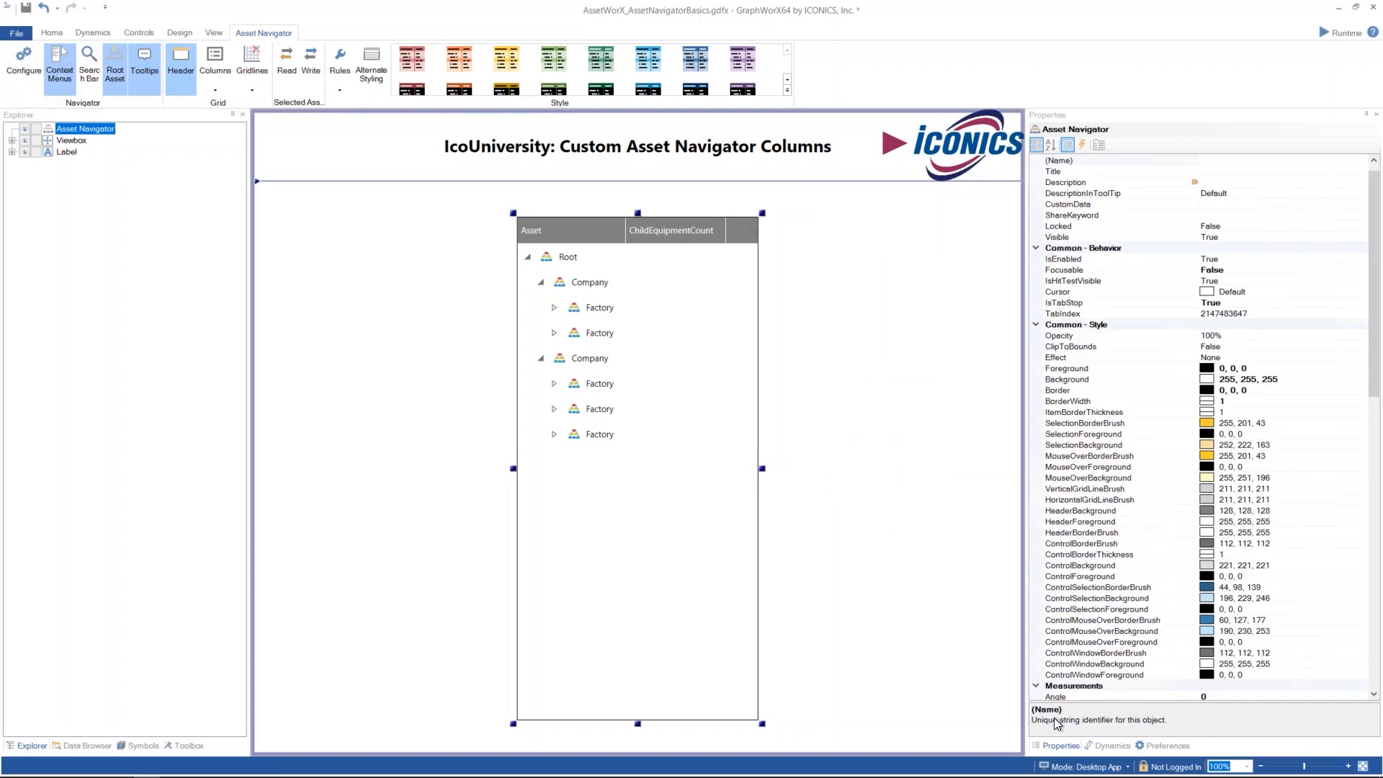
# - Preview the navigator in runtime, return to configuration mode, and widen the Asset Navigator to make room for more columns
pyautogui.click(1341, 33)
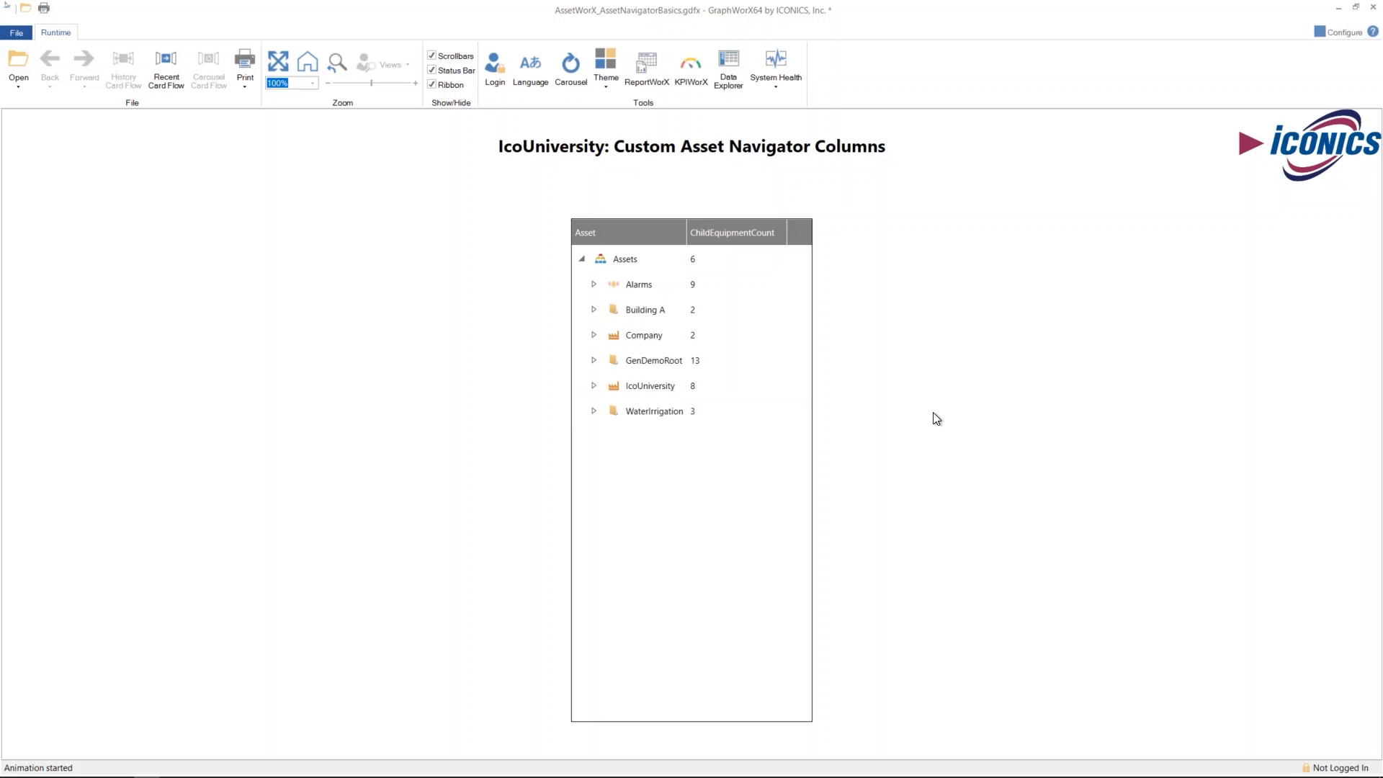
pyautogui.click(1343, 33)
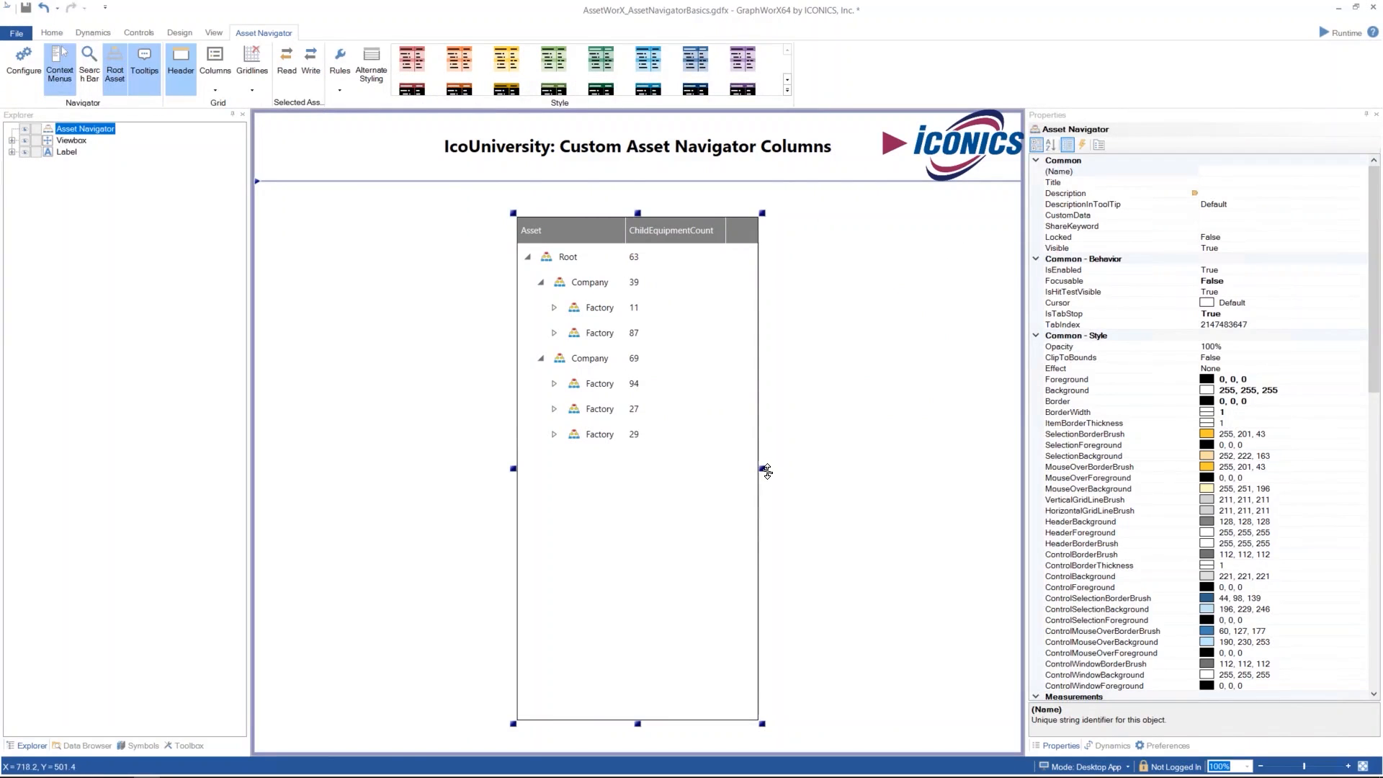
pyautogui.moveTo(766, 470); pyautogui.dragTo(892, 479)
# - Add a third column to the Asset Navigator, name it Microchart, and set its content to Microchart
pyautogui.doubleClick(671, 410)
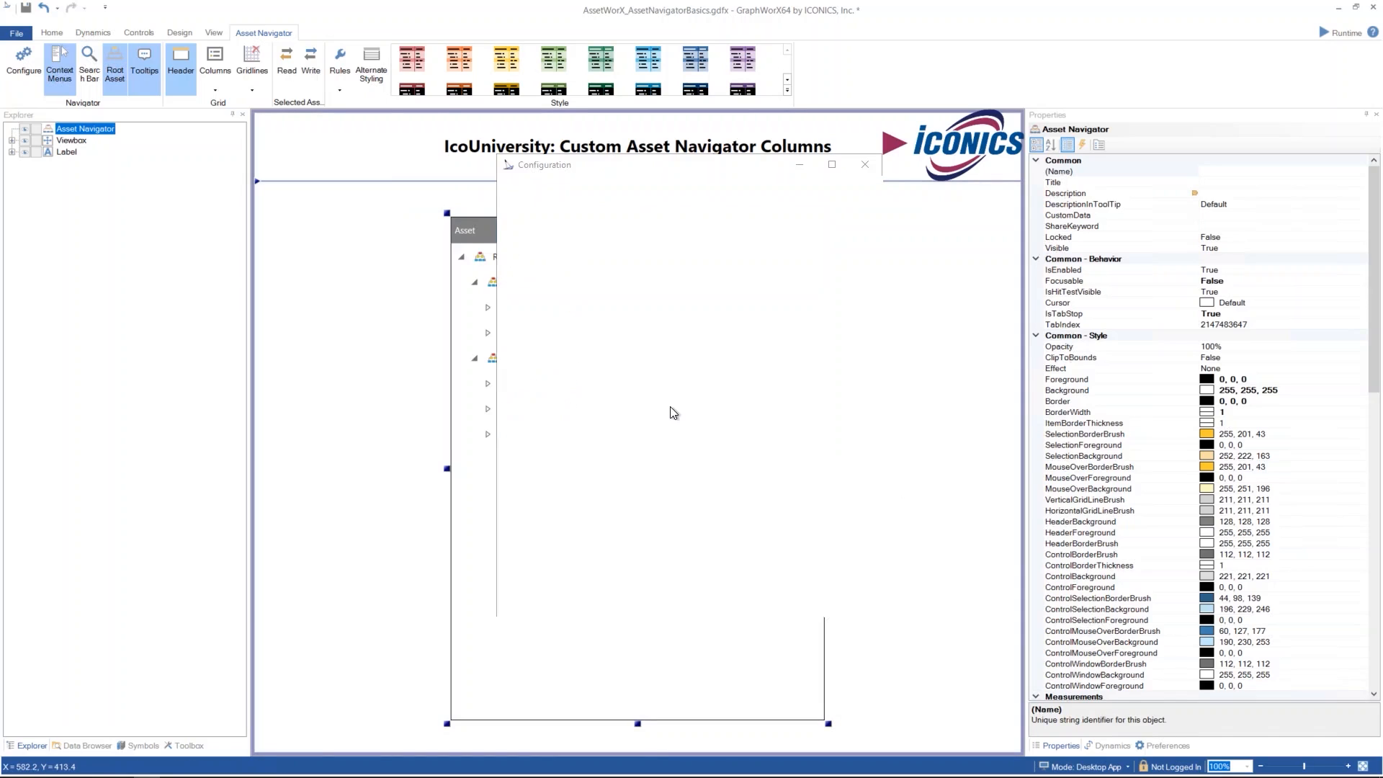
pyautogui.click(667, 190)
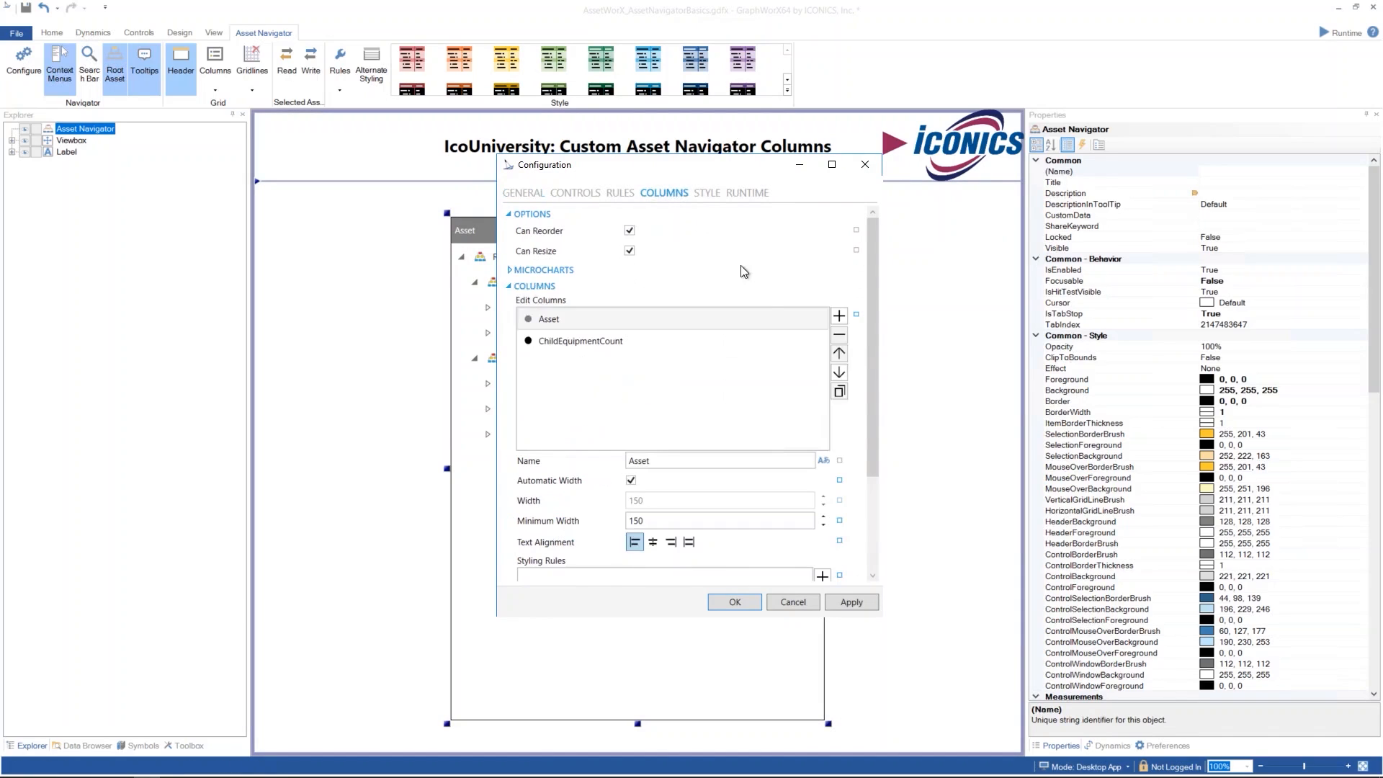
pyautogui.click(840, 320)
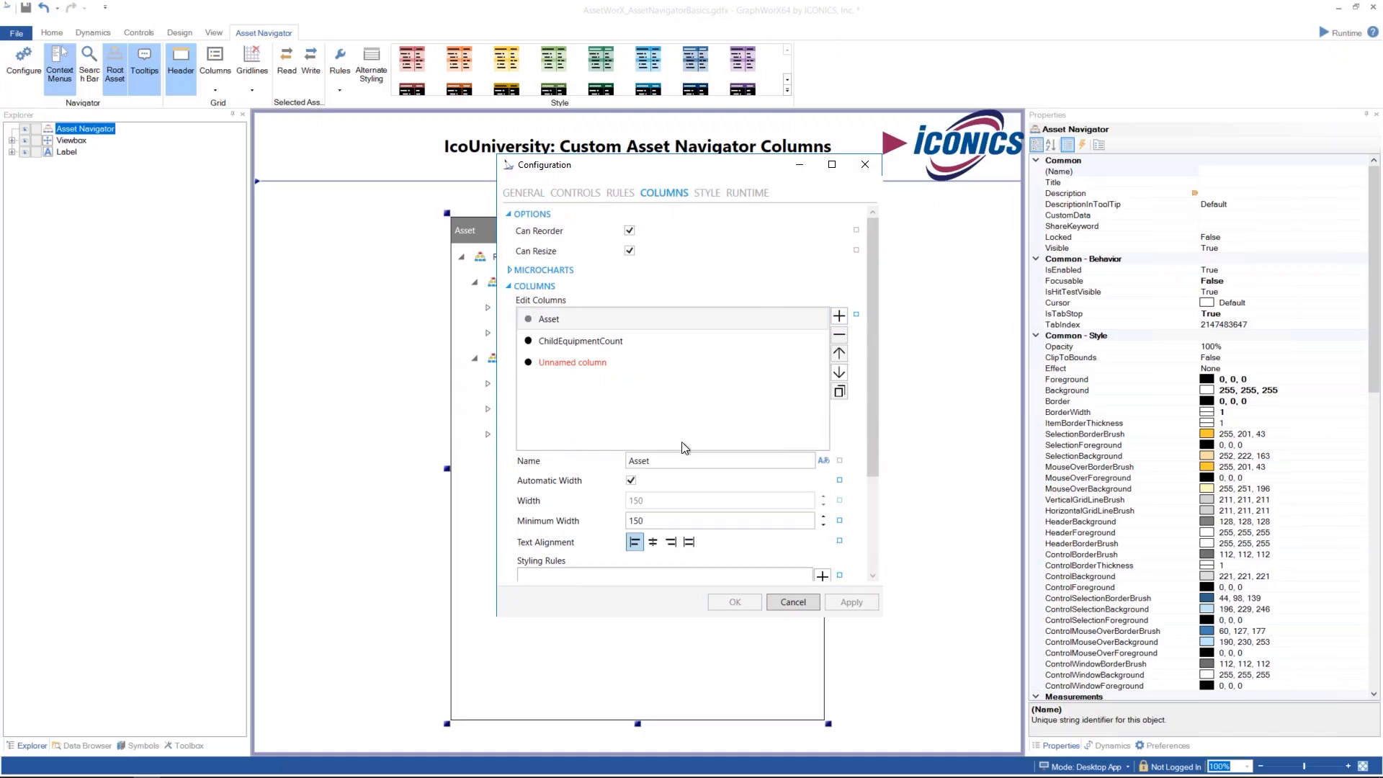
pyautogui.click(579, 362)
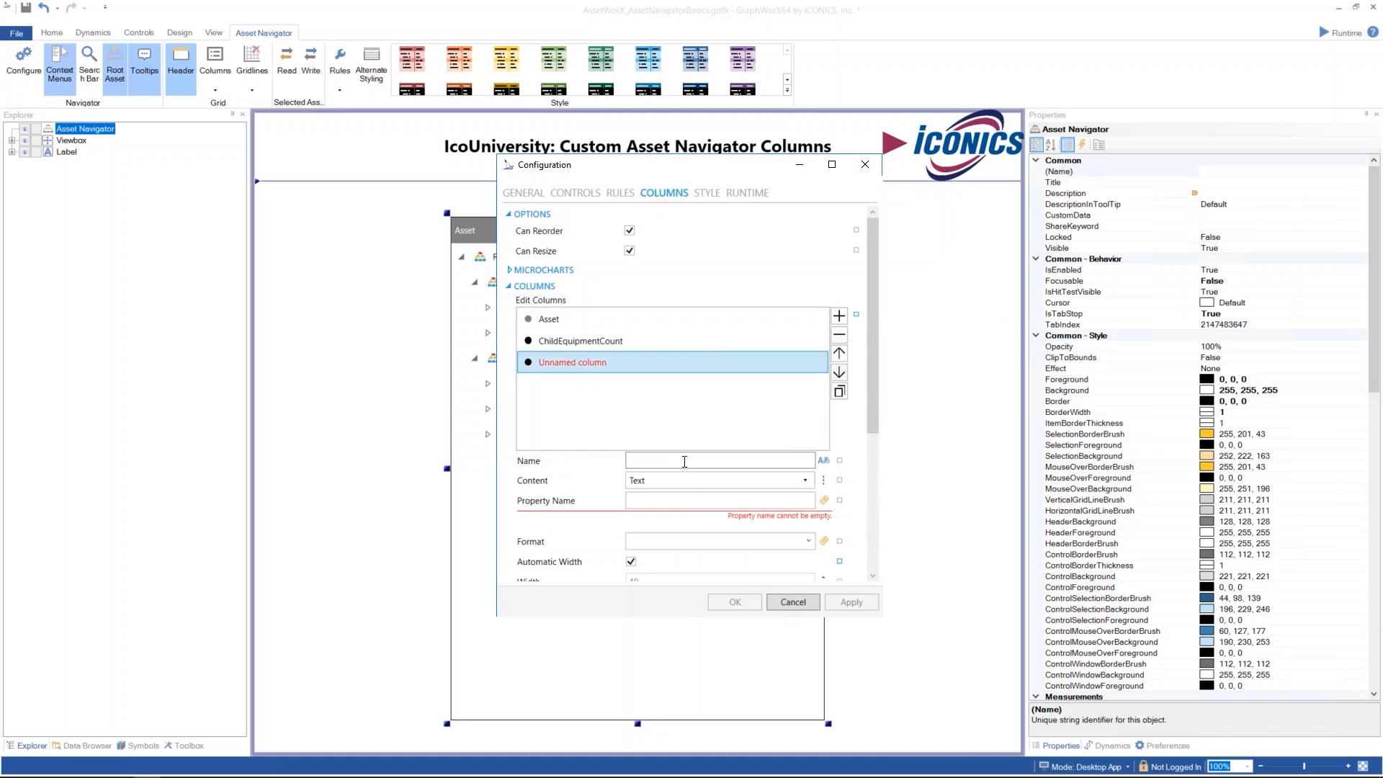
pyautogui.click(684, 461)
pyautogui.write('Mi')
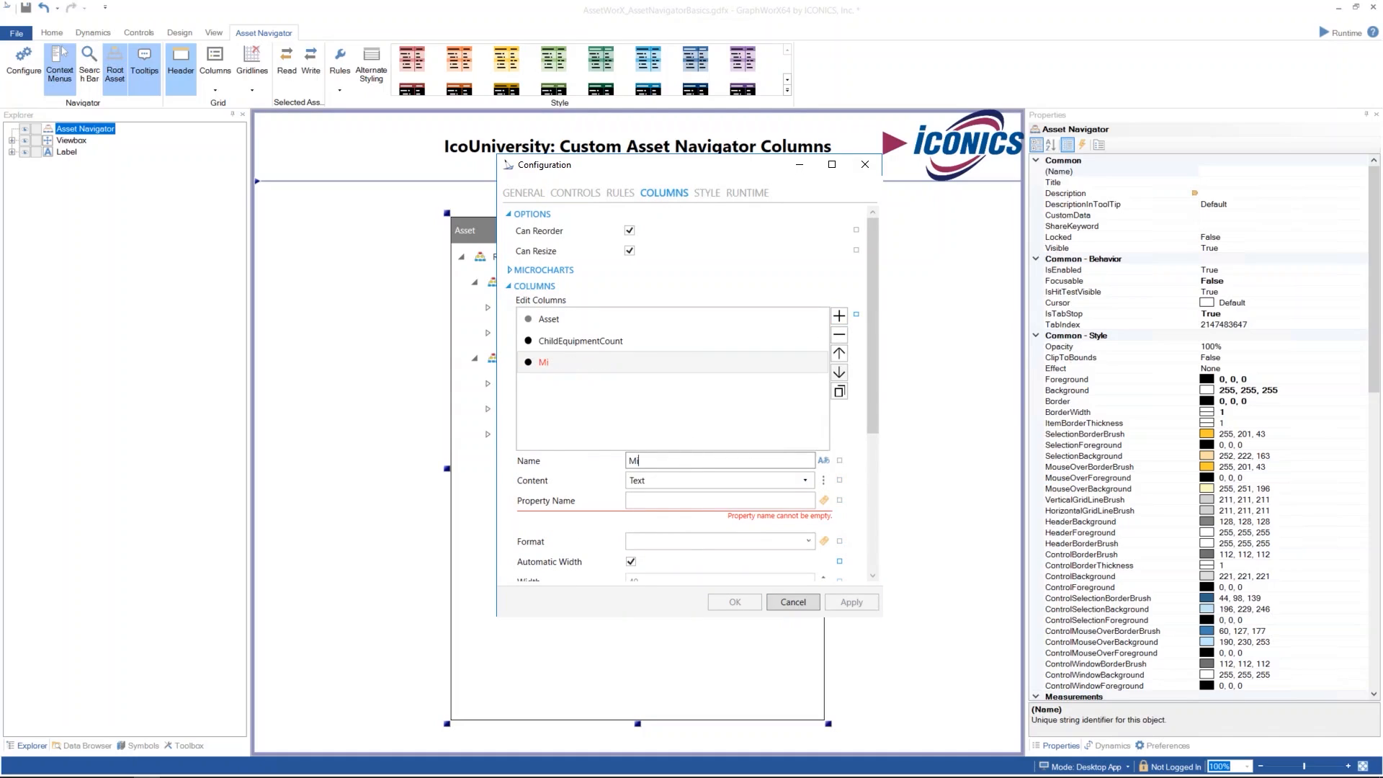
pyautogui.write('crocharty')
pyautogui.click(806, 480)
pyautogui.click(671, 513)
# - Bind the Microchart column's property name to Building A's AlarmActiveUnackedCount attribute
pyautogui.click(666, 502)
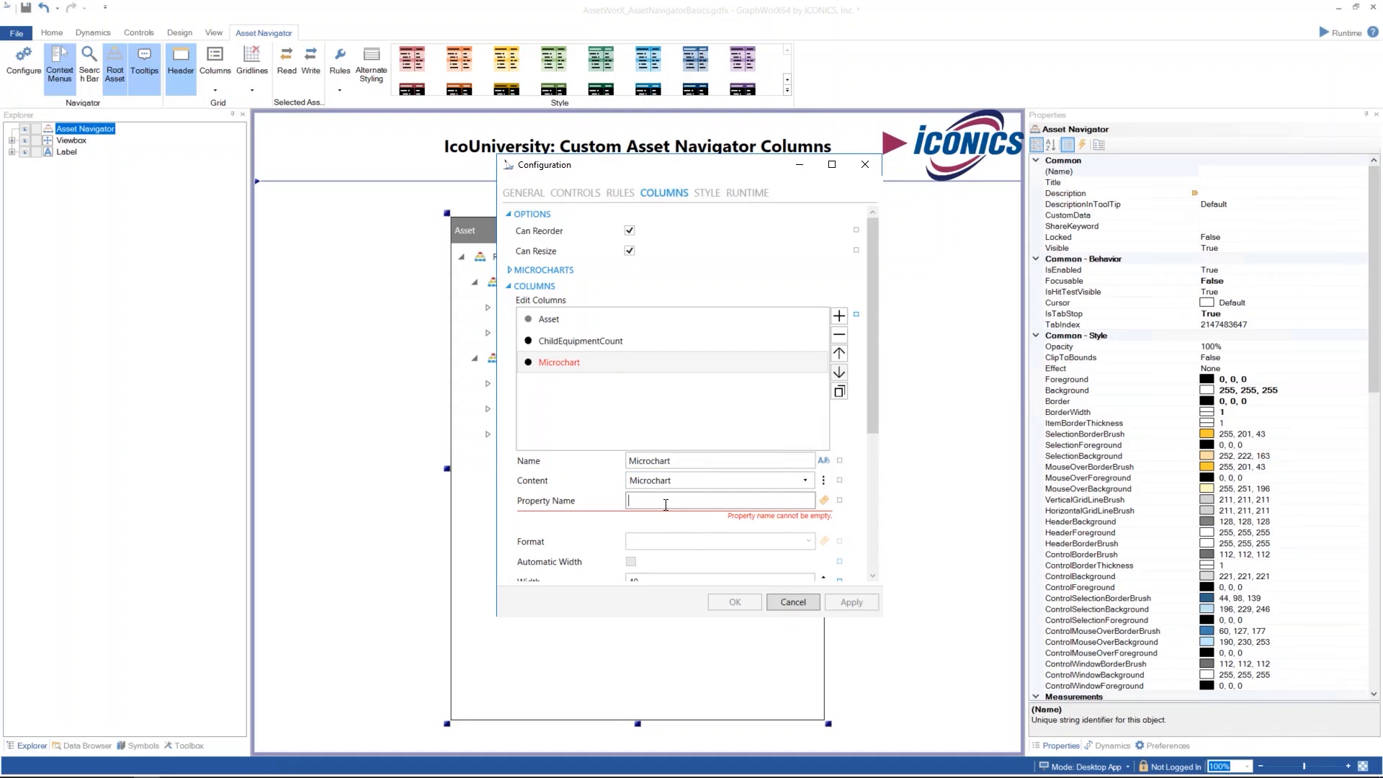
pyautogui.click(824, 500)
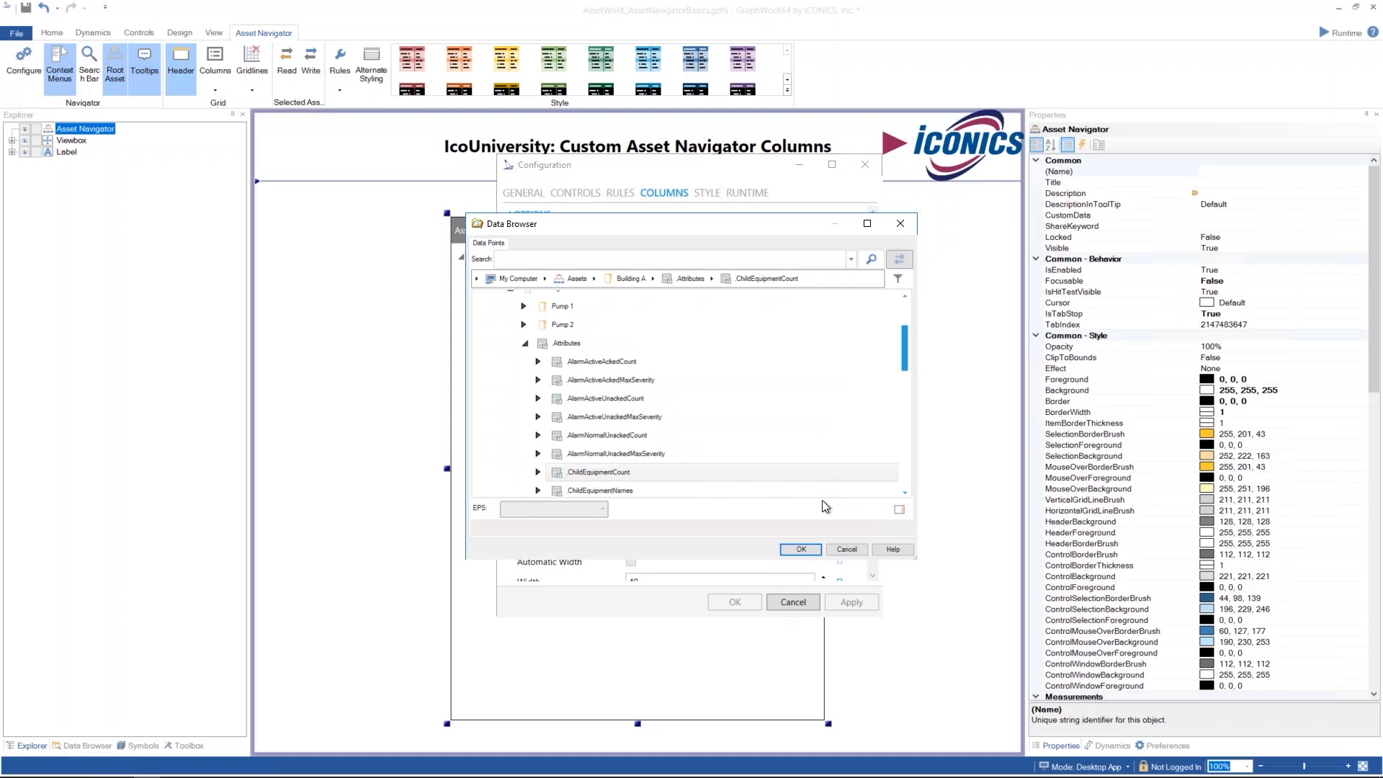
pyautogui.click(670, 400)
pyautogui.click(796, 547)
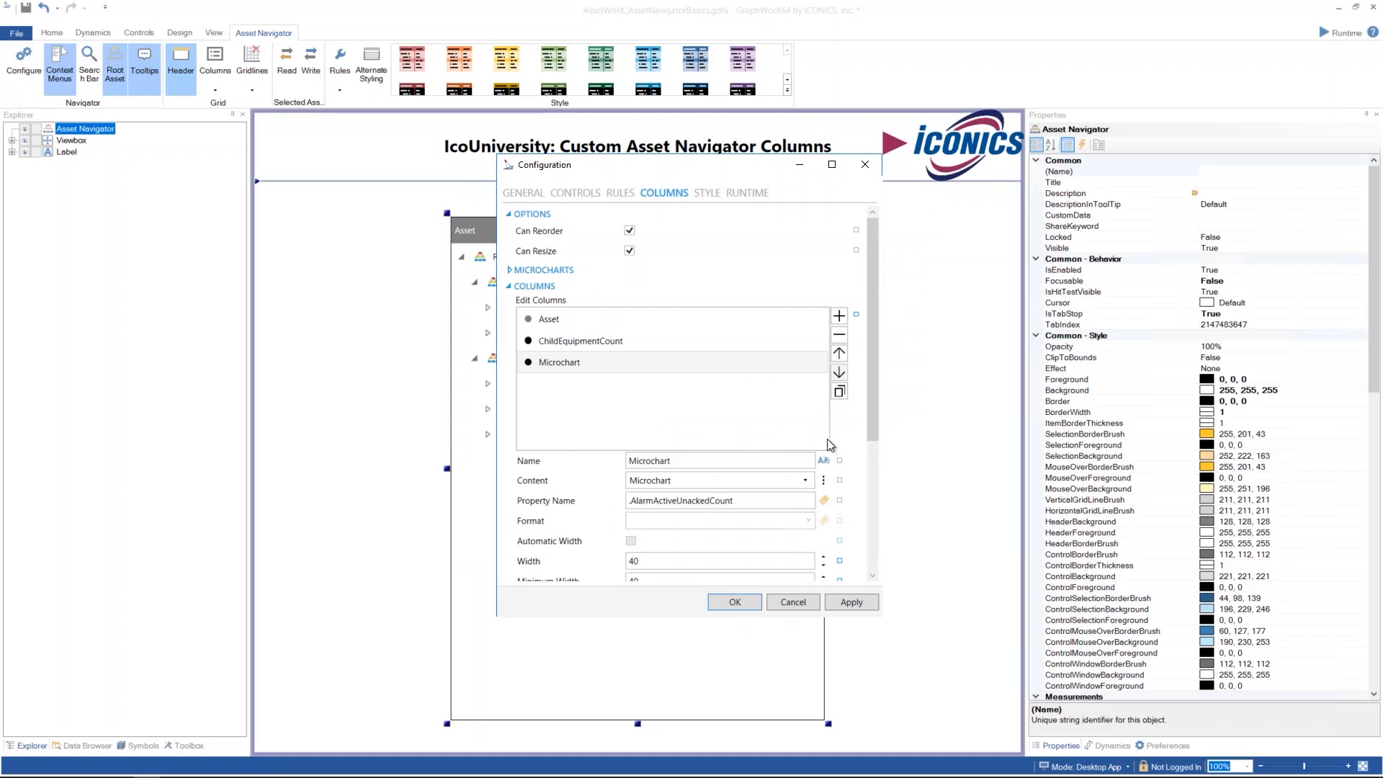
# - Change the units of the microcharts' data read rate and time range to Seconds
pyautogui.moveTo(873, 379); pyautogui.dragTo(879, 424)
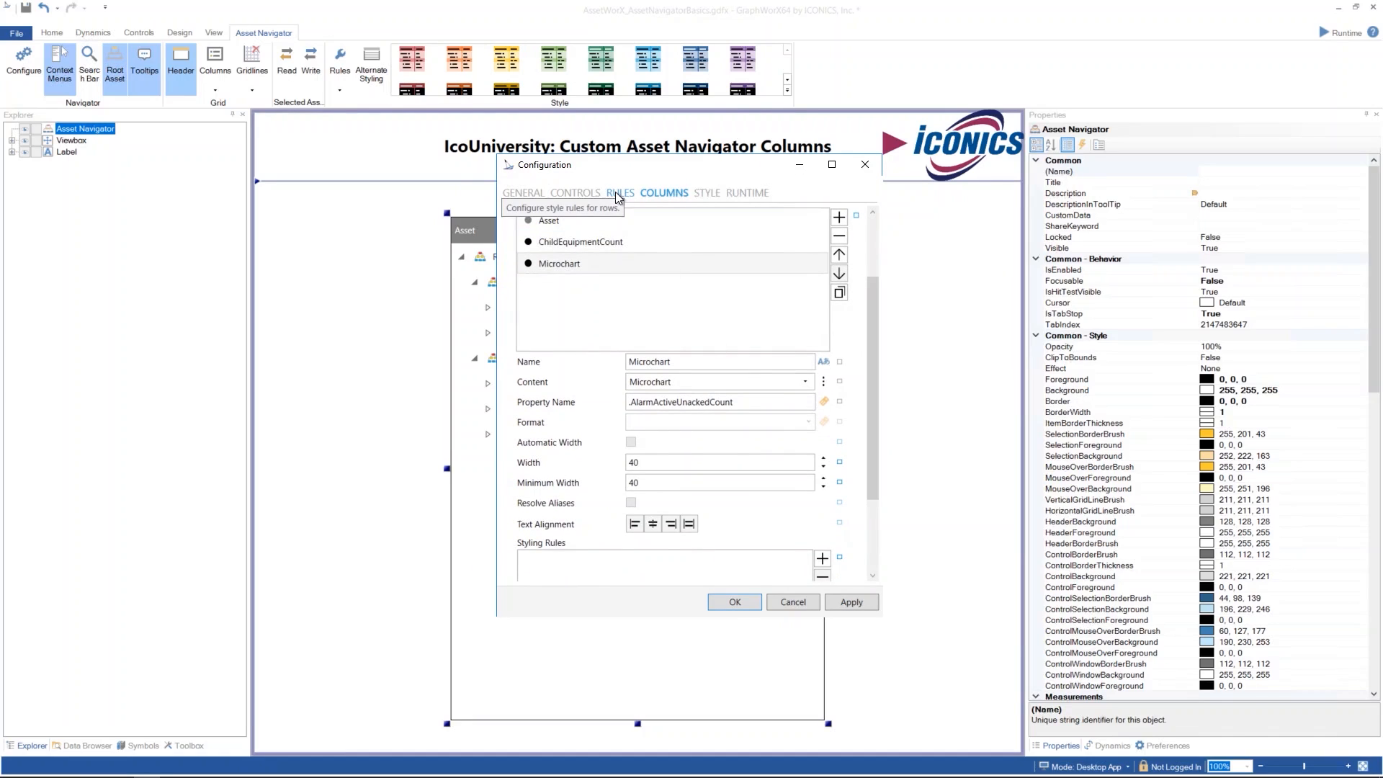
pyautogui.moveTo(876, 345); pyautogui.dragTo(866, 278)
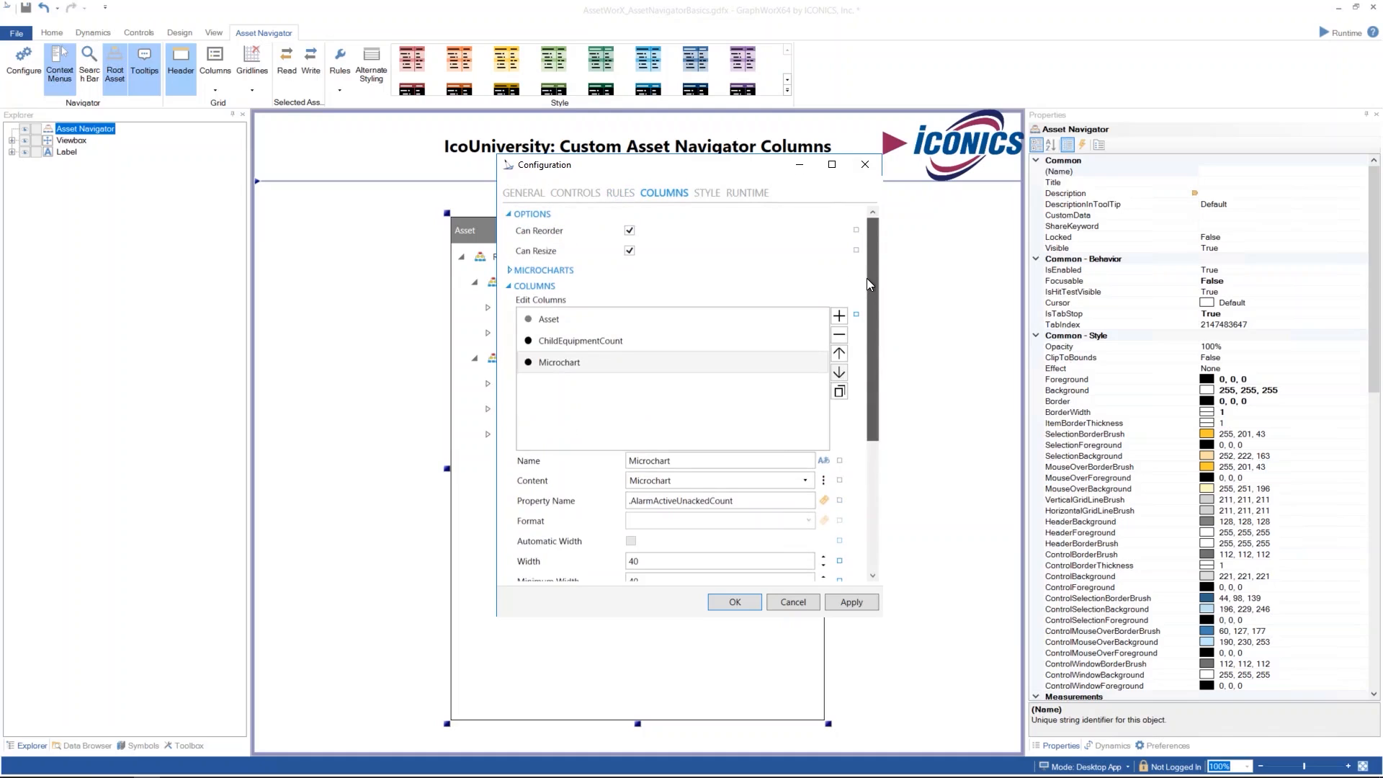
pyautogui.click(510, 271)
pyautogui.click(654, 289)
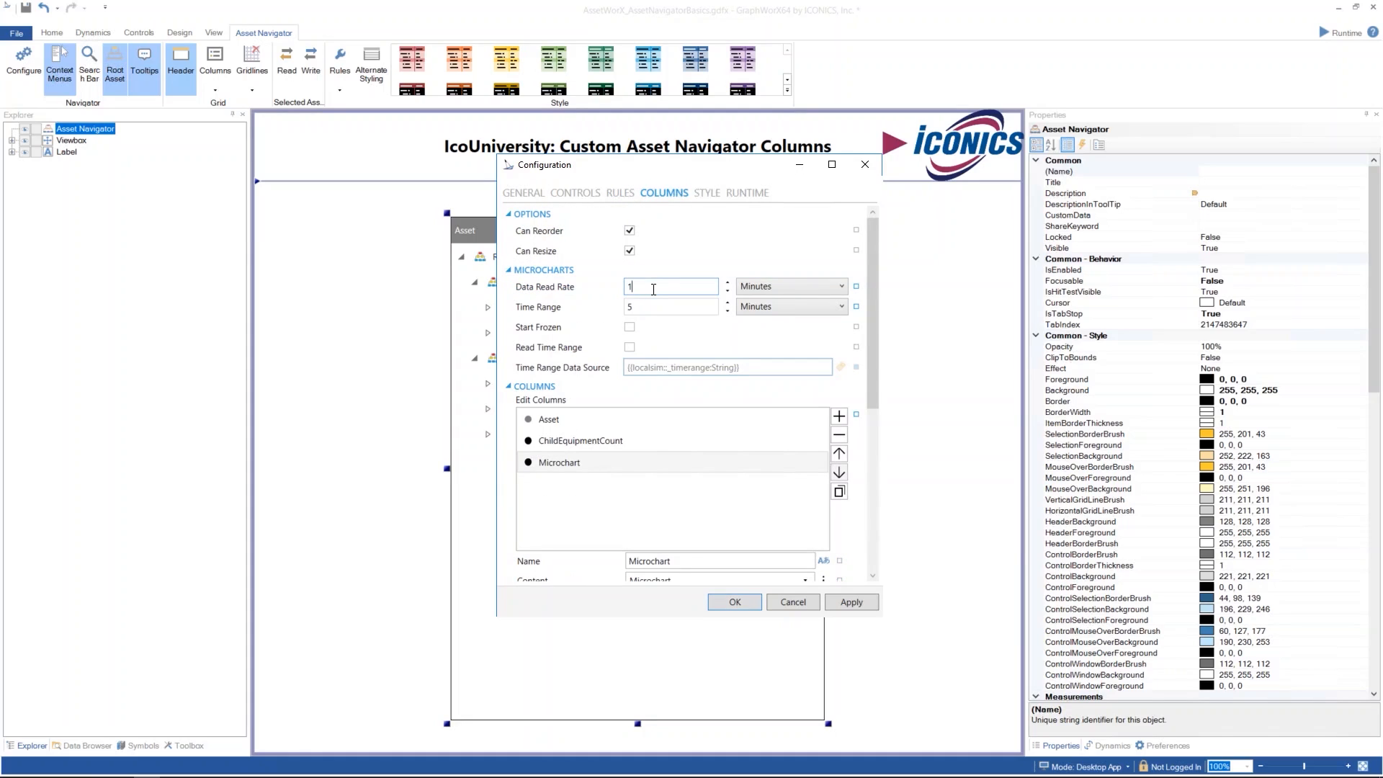
pyautogui.click(779, 288)
pyautogui.click(776, 304)
pyautogui.click(777, 305)
pyautogui.click(776, 323)
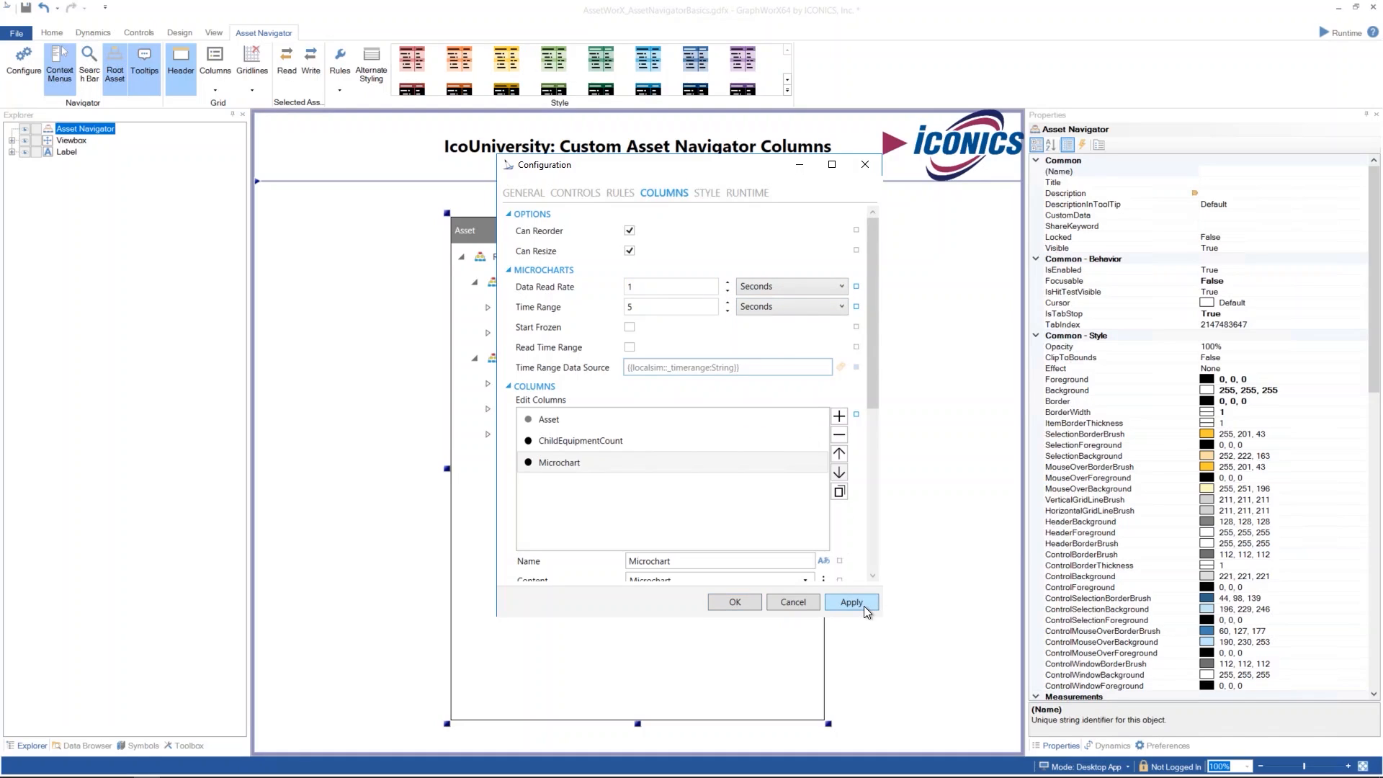
# - Accept the navigator configuration, preview the display in runtime, widen the Microchart column to about 173, and return to configuration mode
pyautogui.click(735, 602)
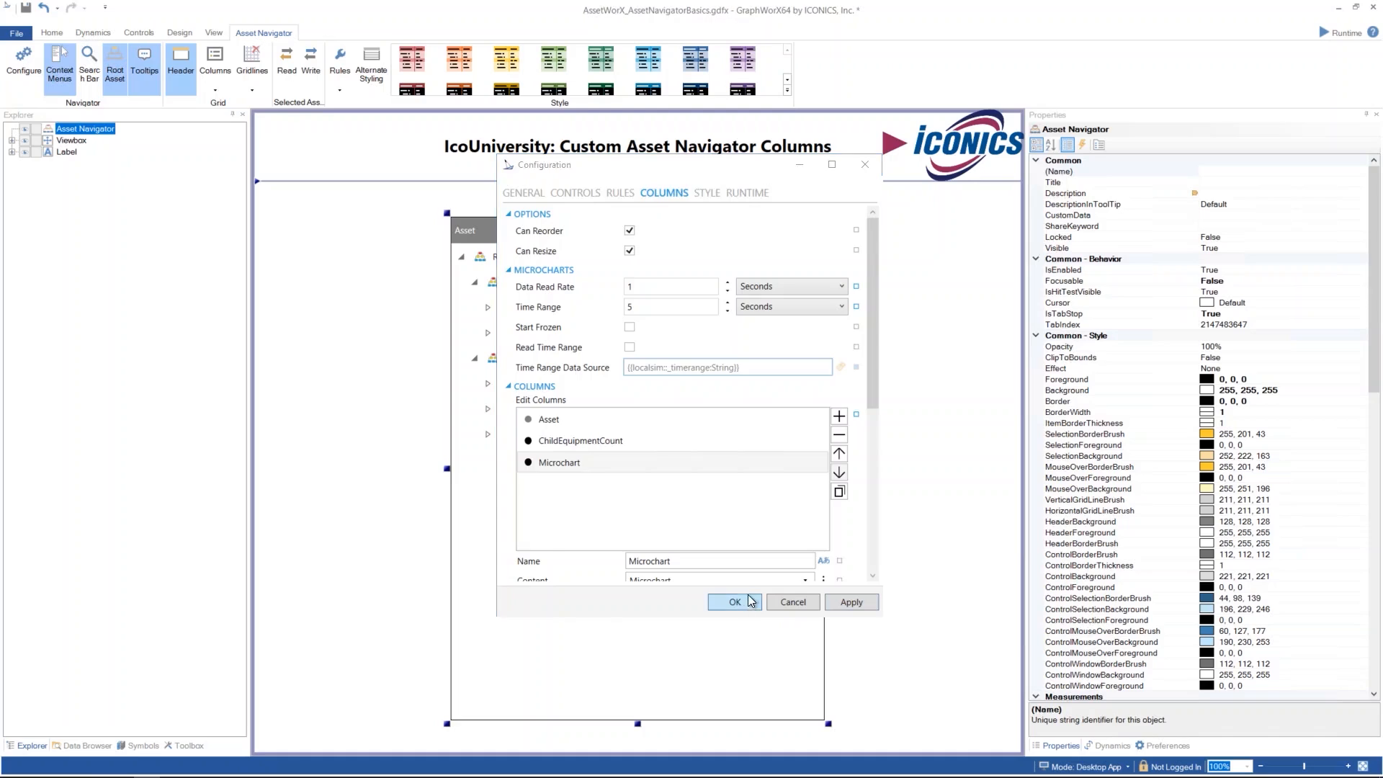
pyautogui.click(1338, 34)
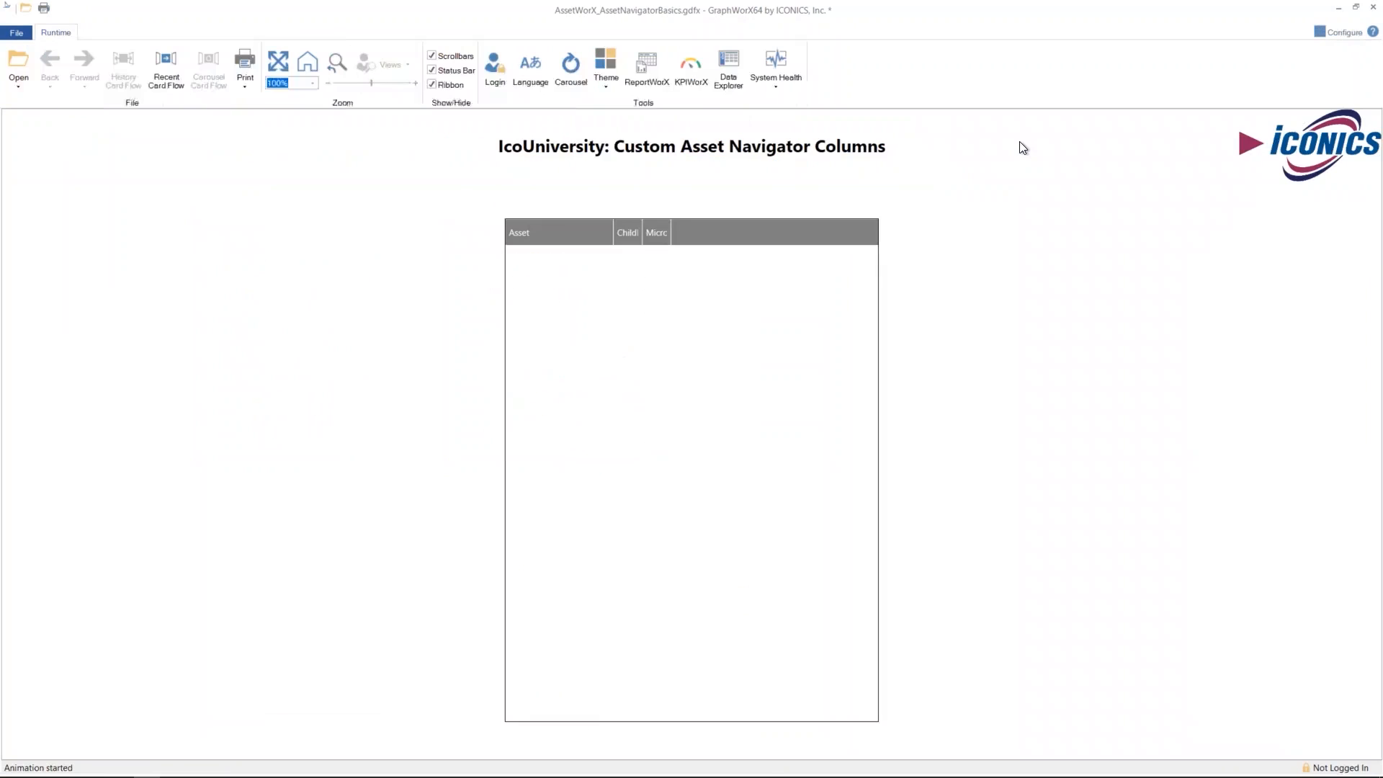
pyautogui.moveTo(681, 238); pyautogui.dragTo(773, 239)
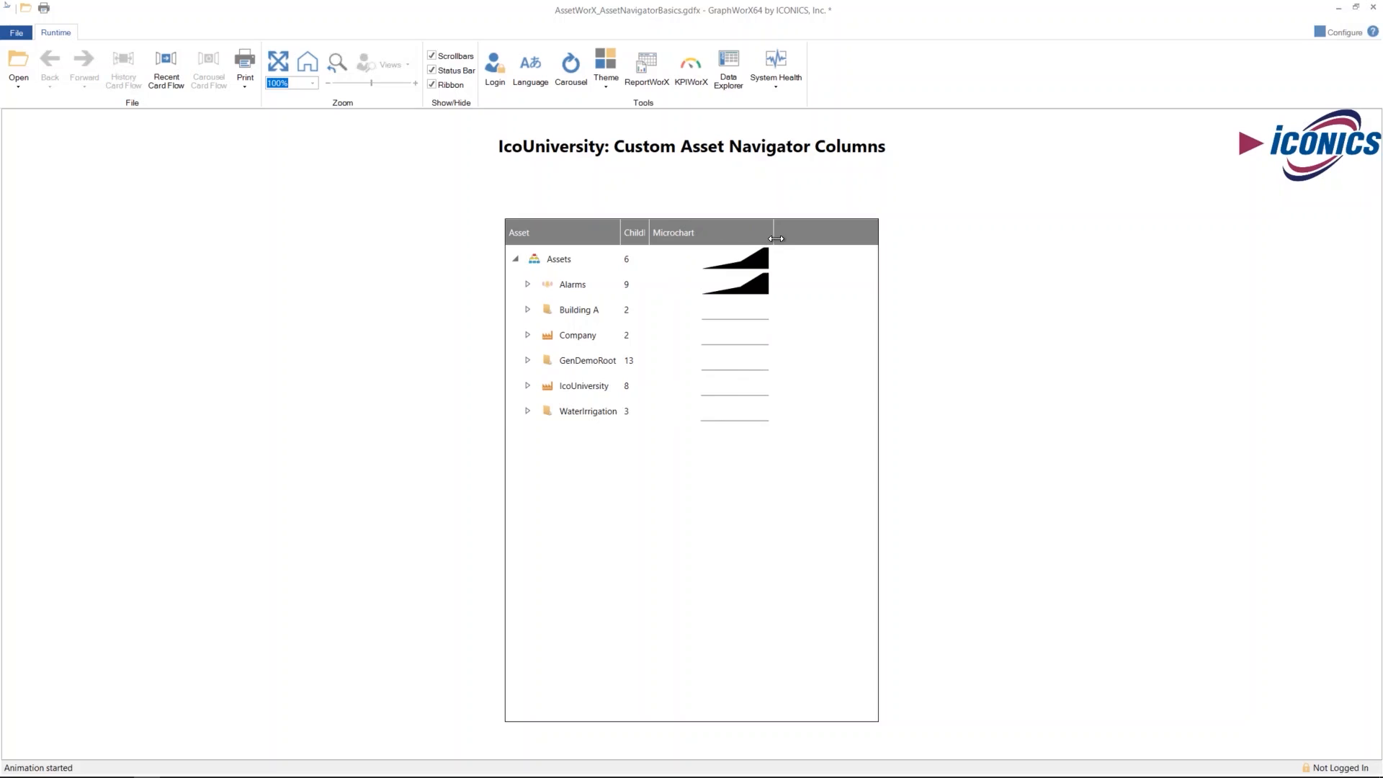
pyautogui.click(1338, 32)
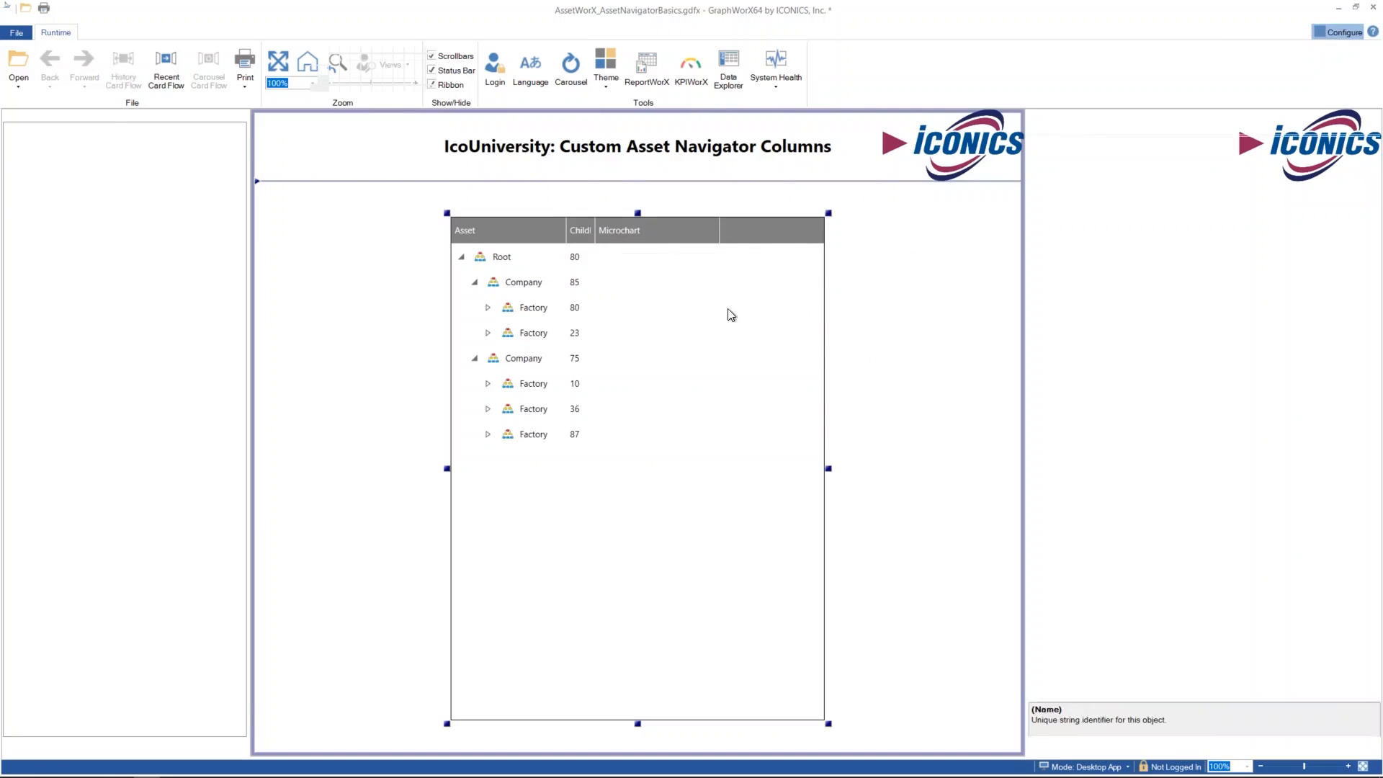
# - Reorder the Asset Navigator's columns so that Microchart comes before ChildEquipmentCount
pyautogui.doubleClick(557, 335)
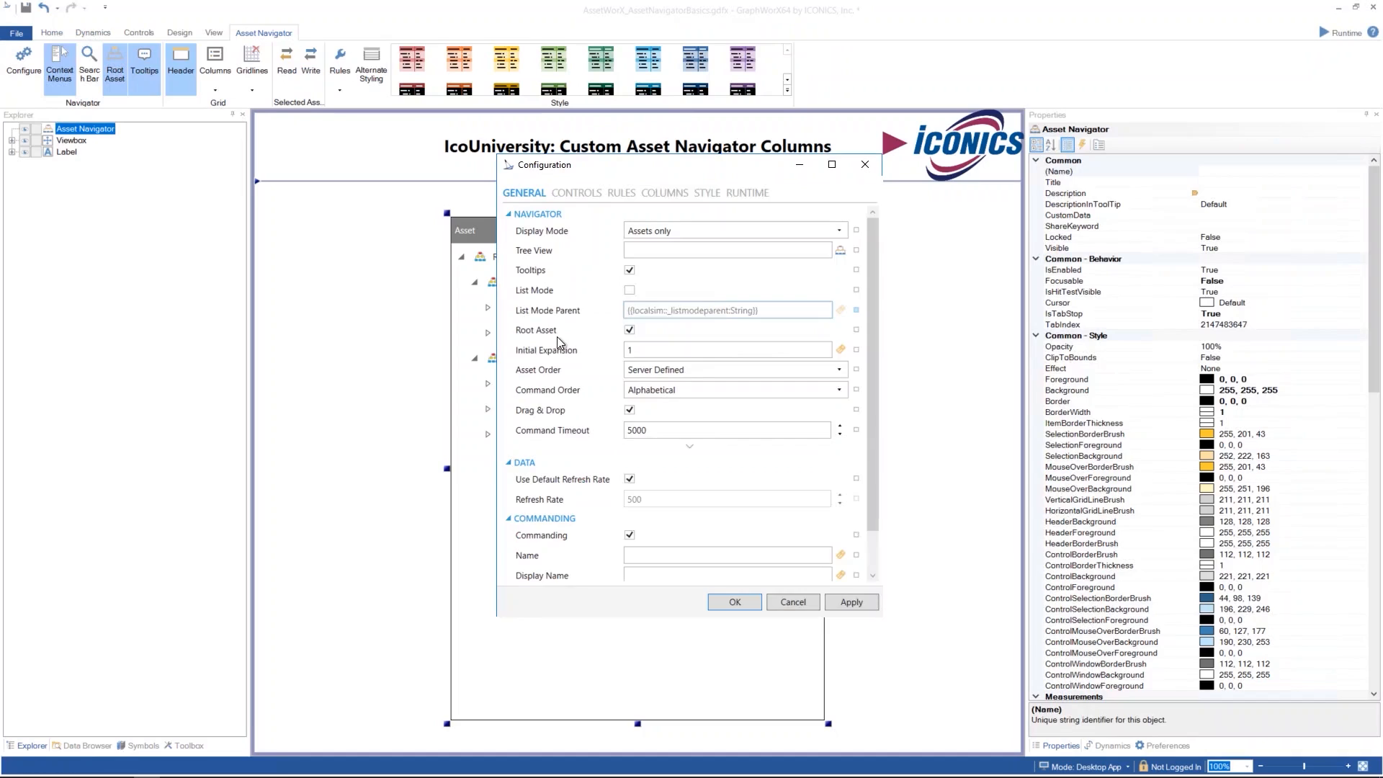
pyautogui.click(657, 192)
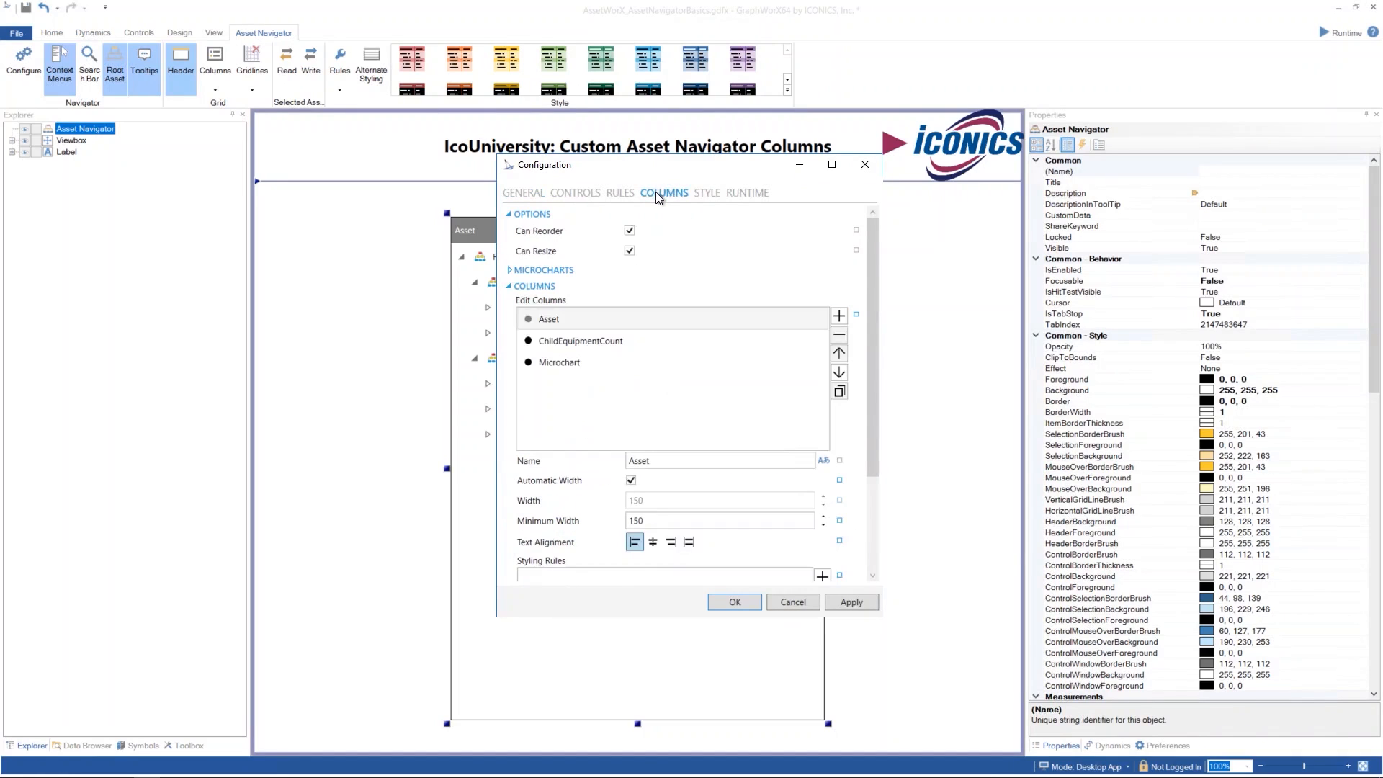
pyautogui.click(610, 362)
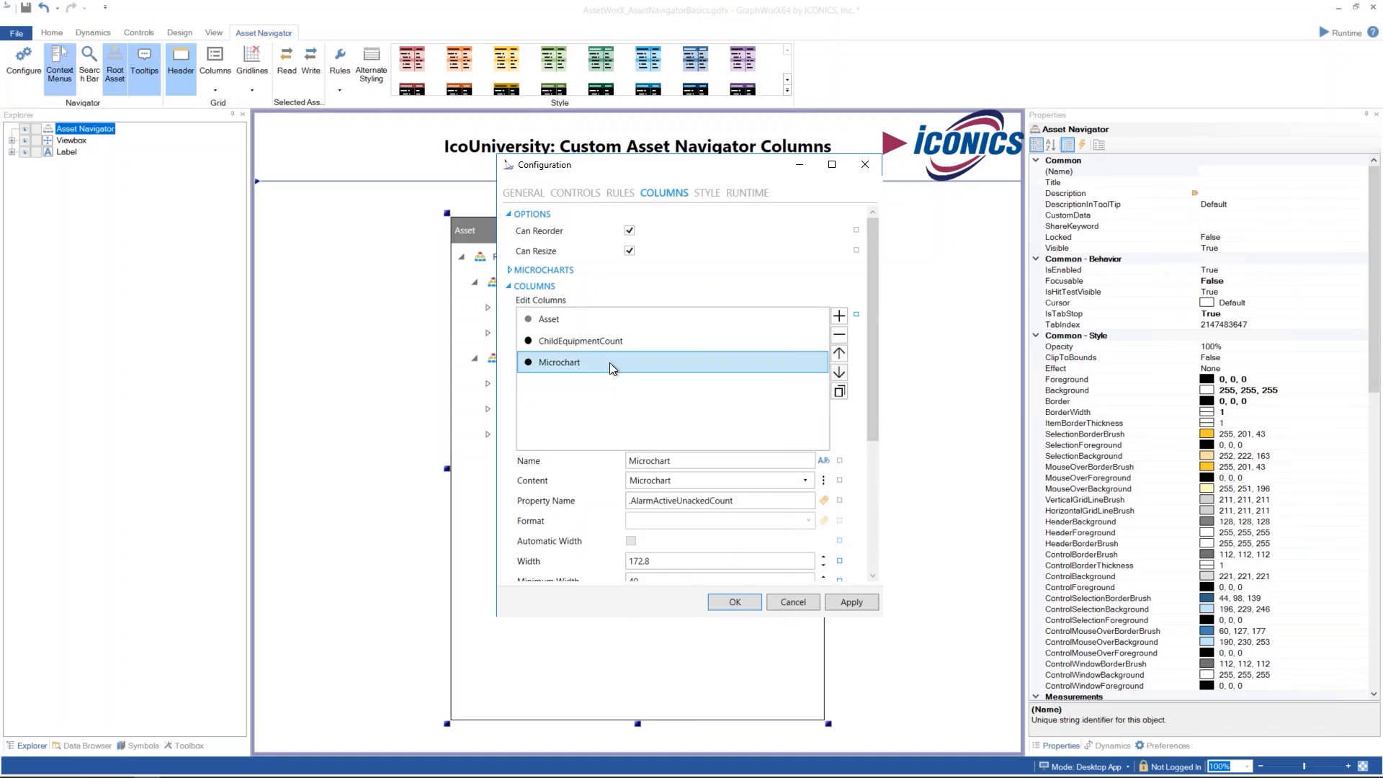
pyautogui.click(839, 353)
# - Duplicate the ChildEquipmentCount column and remove the duplicate from the column list
pyautogui.click(741, 363)
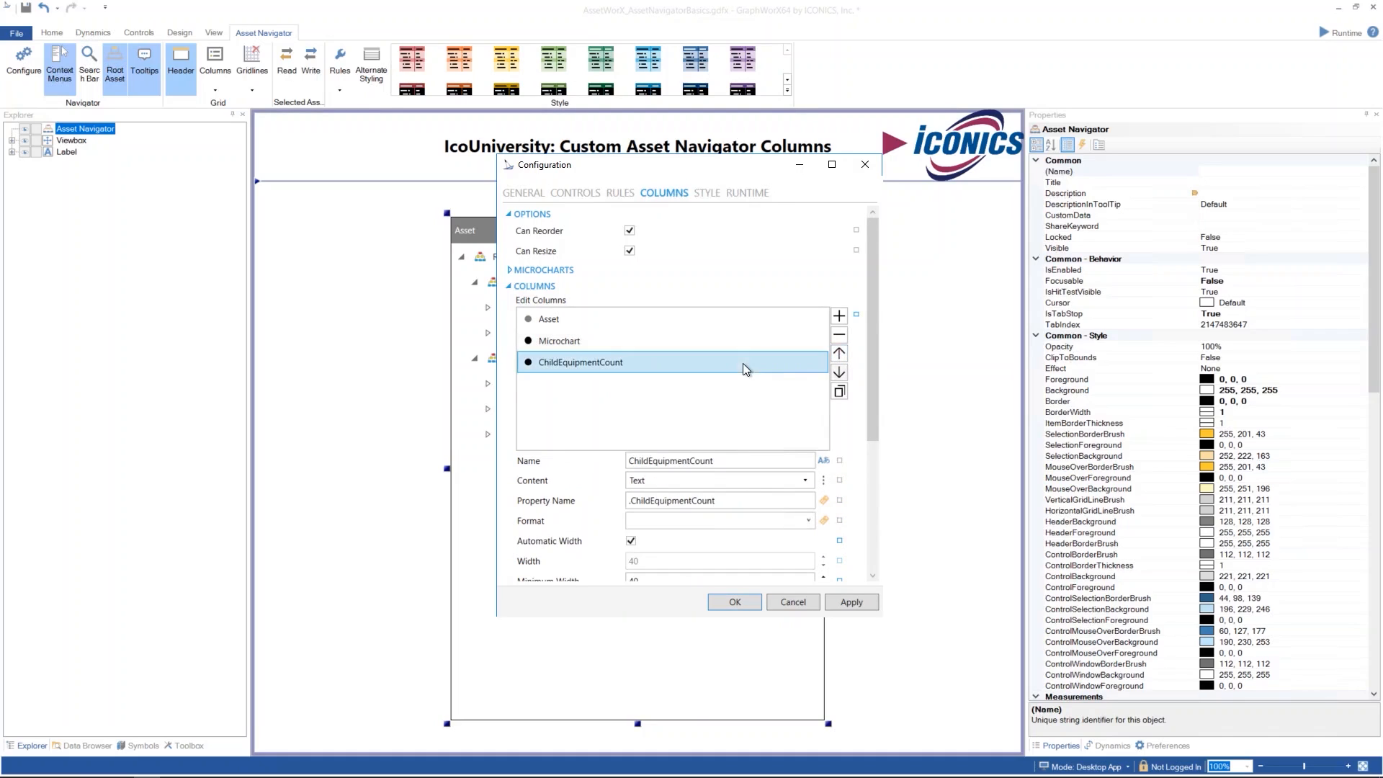
pyautogui.click(838, 391)
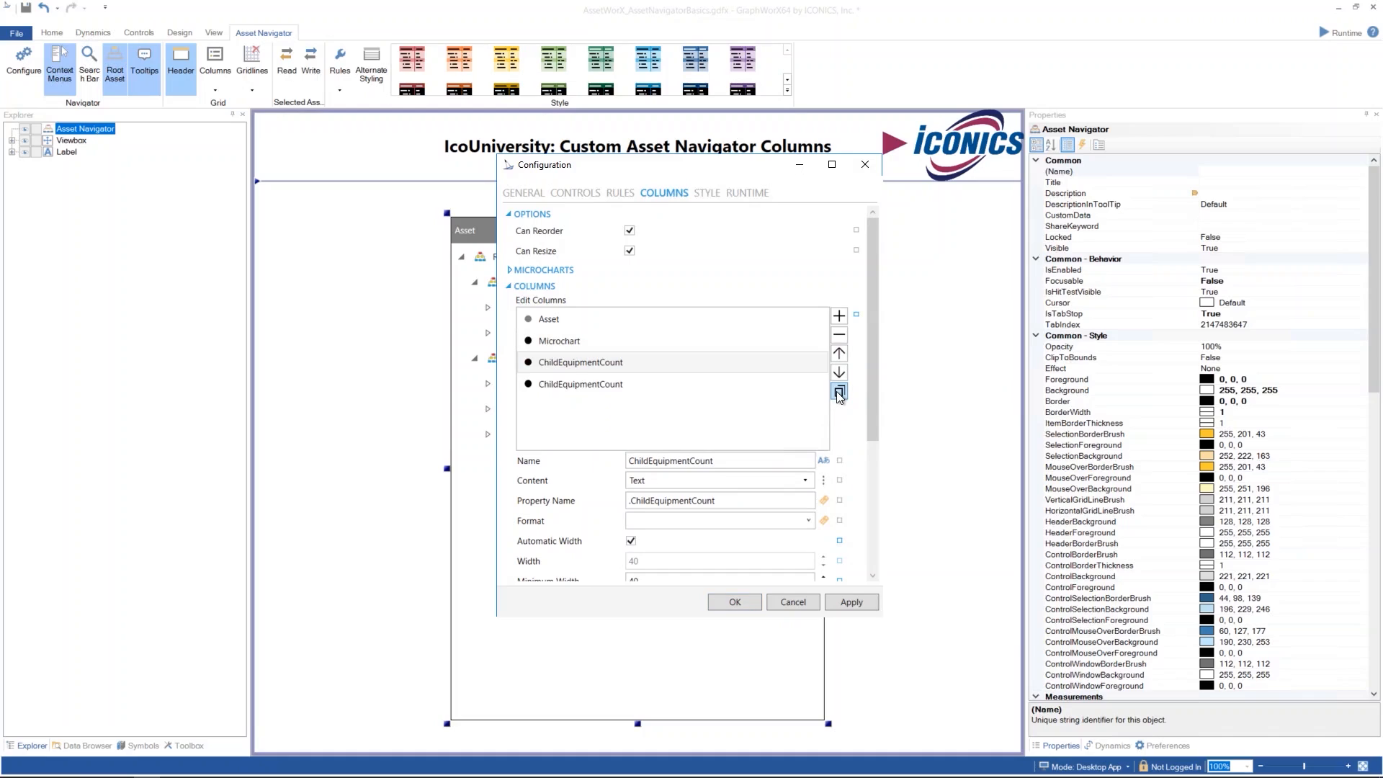
pyautogui.click(711, 386)
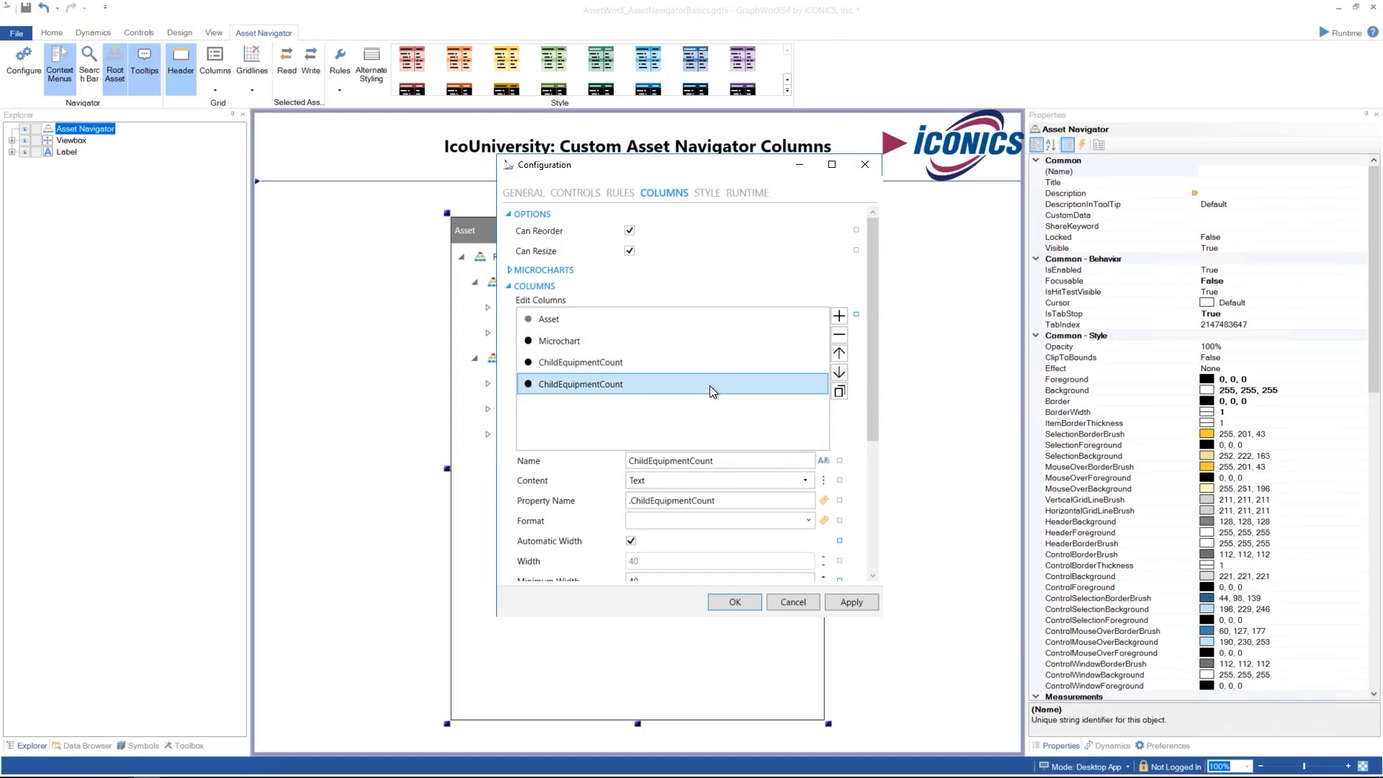
pyautogui.click(837, 336)
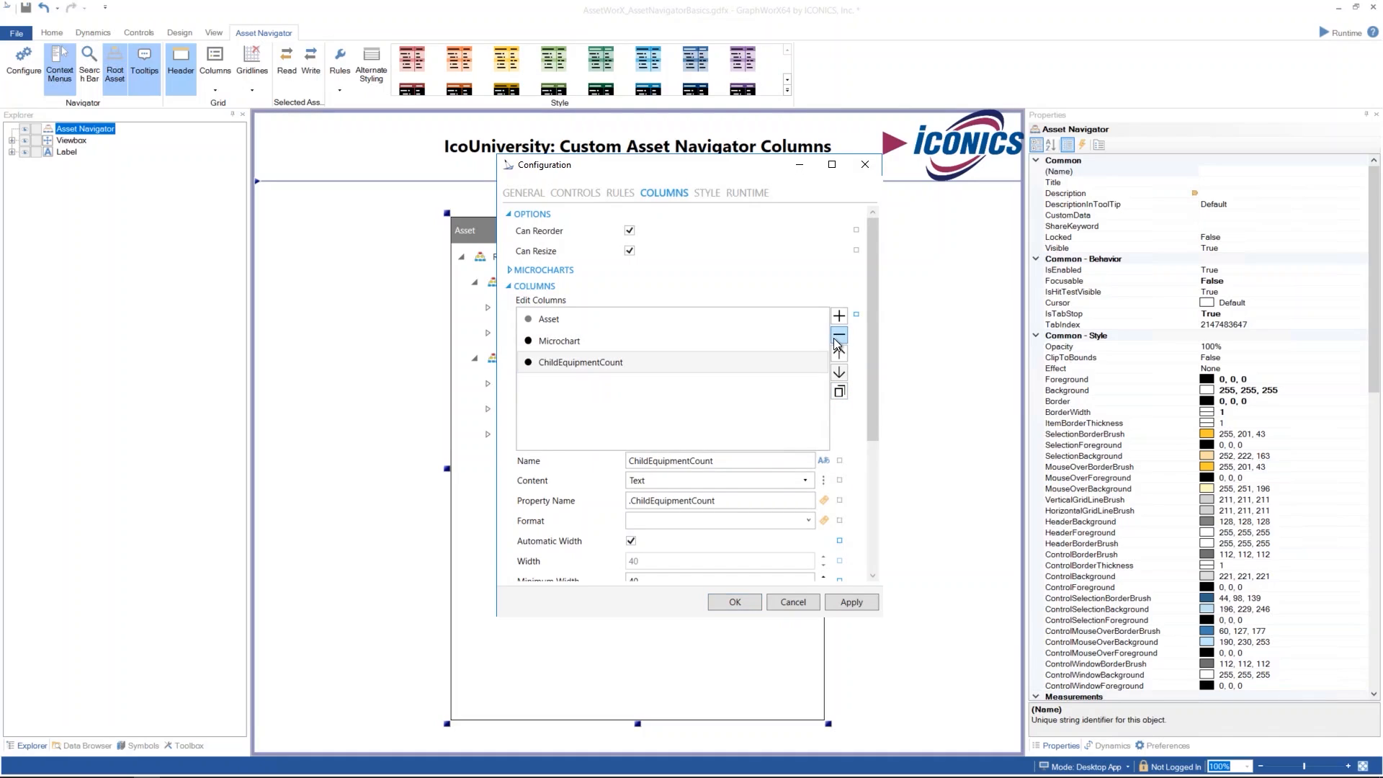